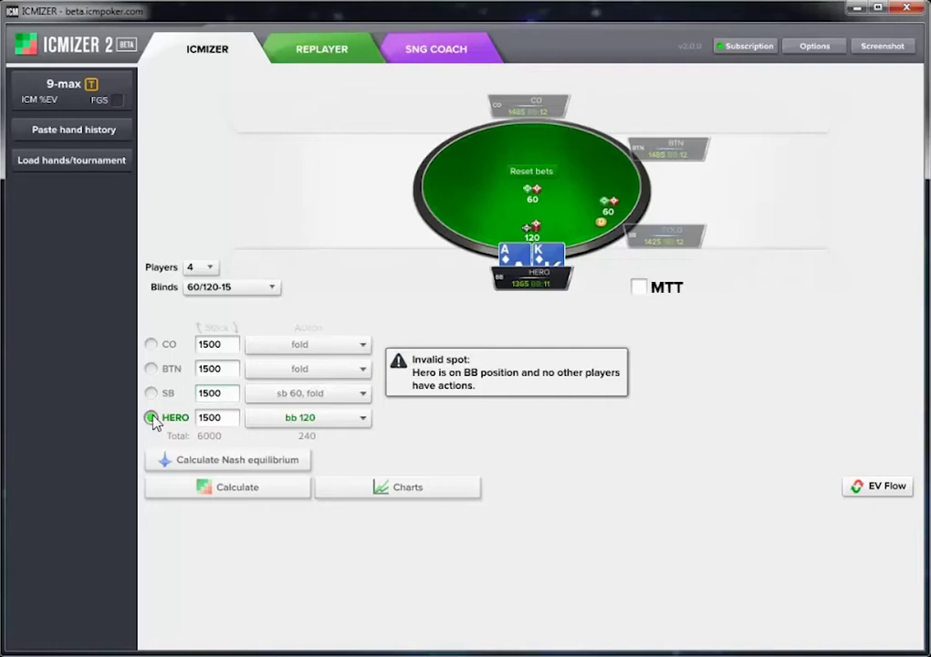
- Set the small blind's action to all-in, calculate Hero's calling result and close the result view
{"action": "left_click", "coordinate": [278, 416]}
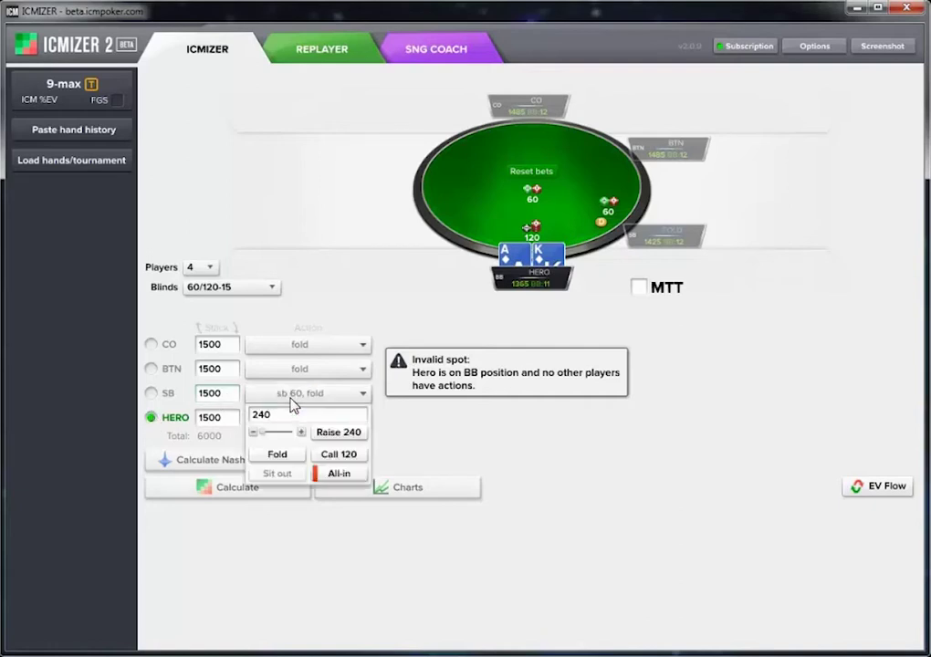
{"action": "left_click", "coordinate": [340, 476]}
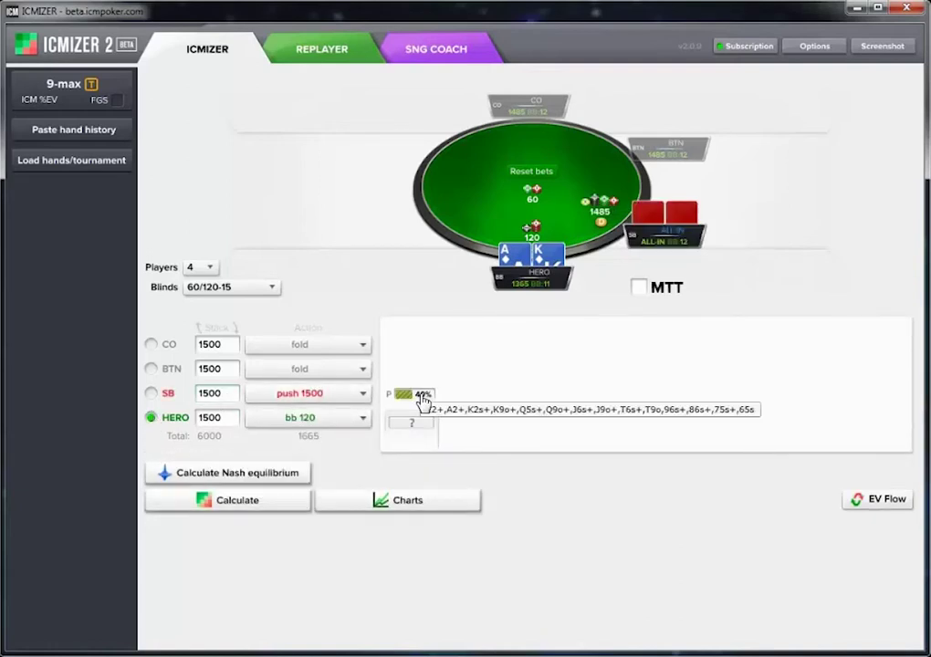
{"action": "left_click", "coordinate": [229, 503]}
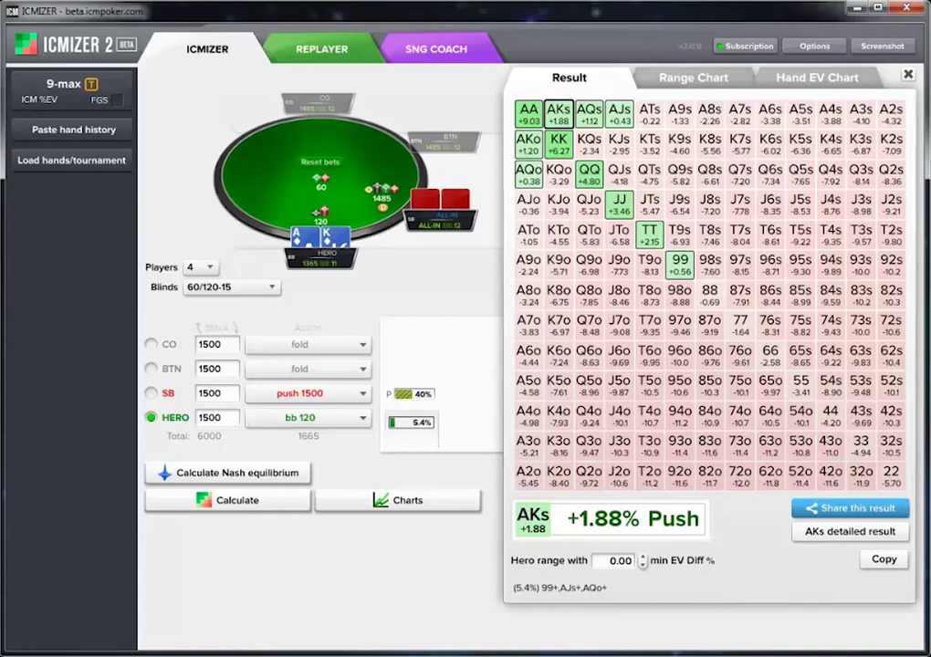
{"action": "left_click", "coordinate": [908, 74]}
- Add a new blind level with big blind 100, small blind 50 and ante 0, and toggle the blinds list's SB option
{"action": "left_click", "coordinate": [200, 268]}
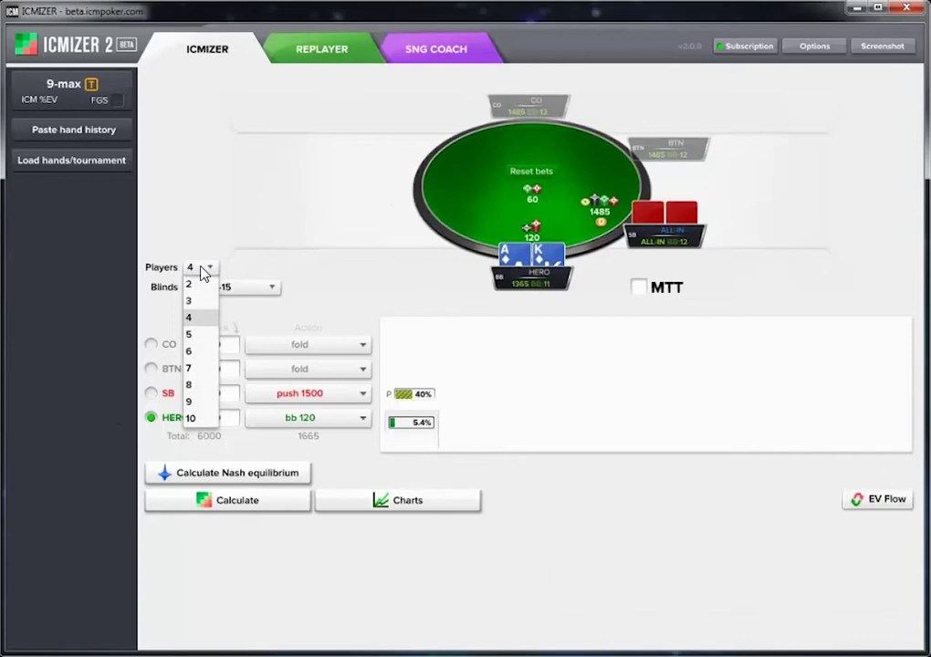
{"action": "left_click", "coordinate": [228, 260]}
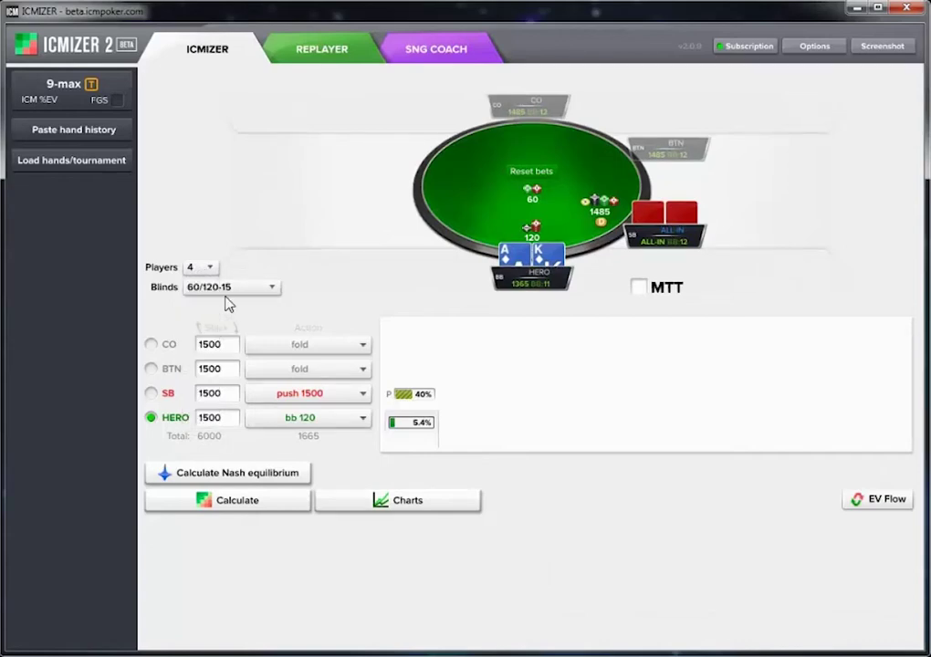
{"action": "left_click", "coordinate": [231, 288]}
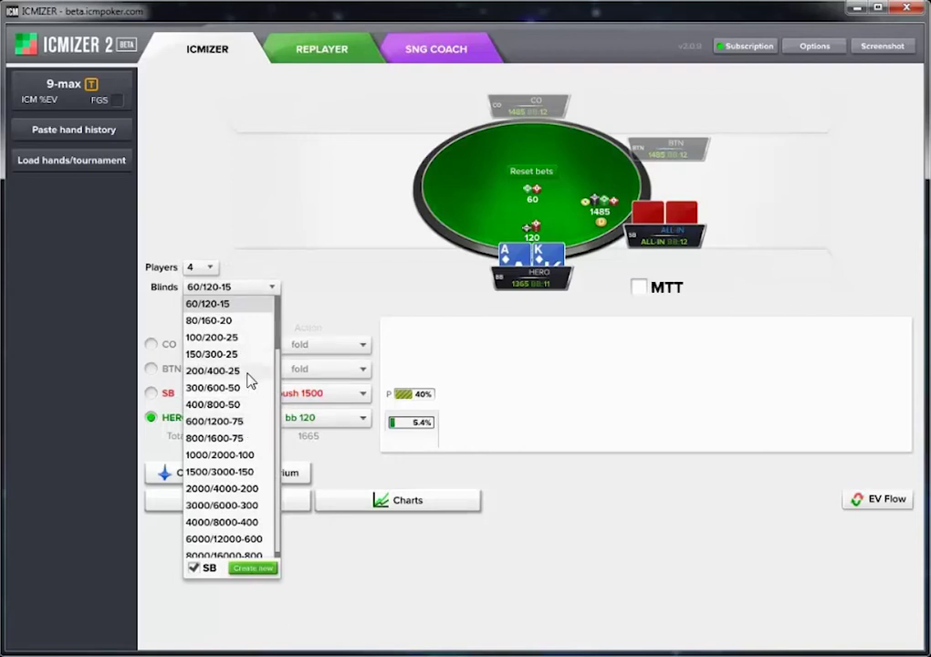
{"action": "scroll", "coordinate": [243, 479], "scroll_direction": "down", "scroll_amount": 1}
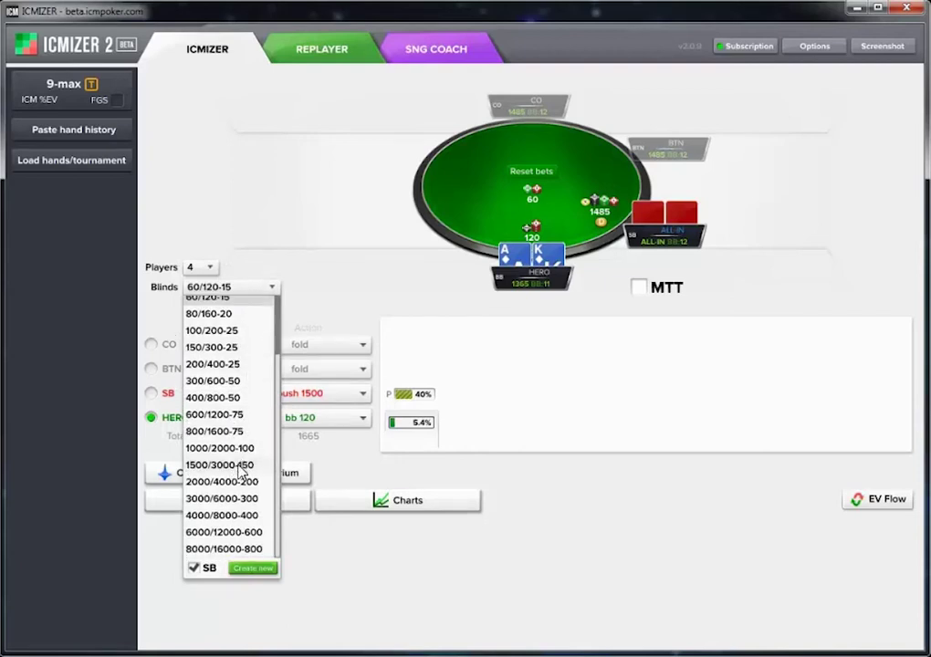
{"action": "left_click", "coordinate": [253, 572]}
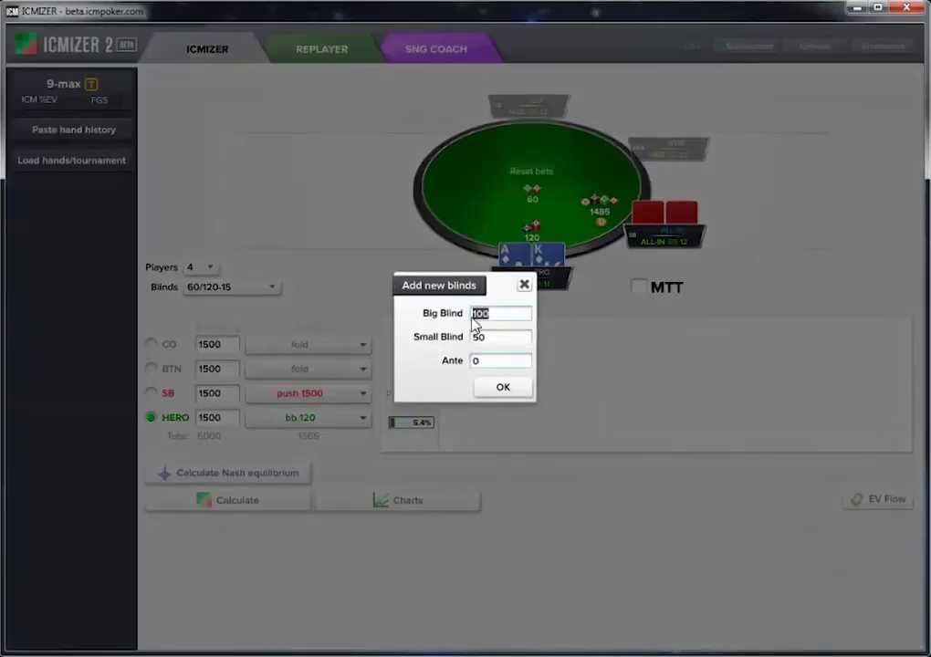
{"action": "left_click", "coordinate": [505, 388]}
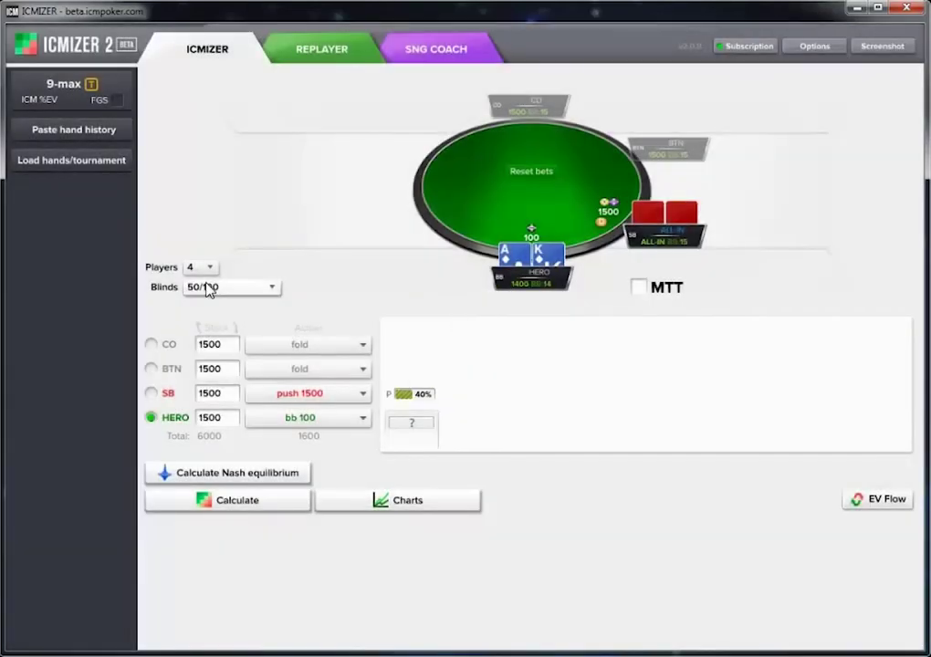
{"action": "left_click", "coordinate": [212, 288]}
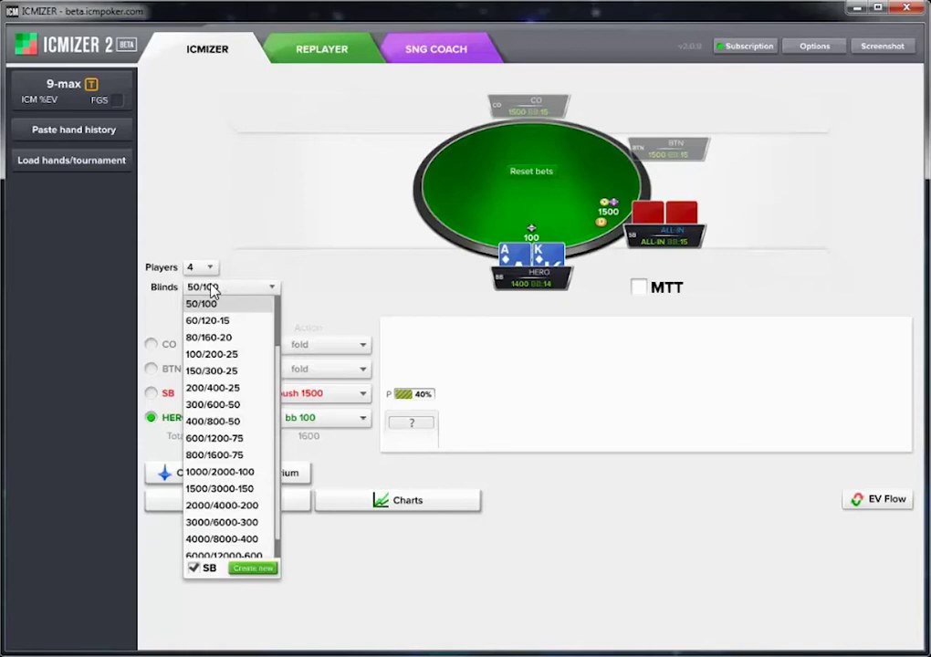
{"action": "left_click", "coordinate": [192, 569]}
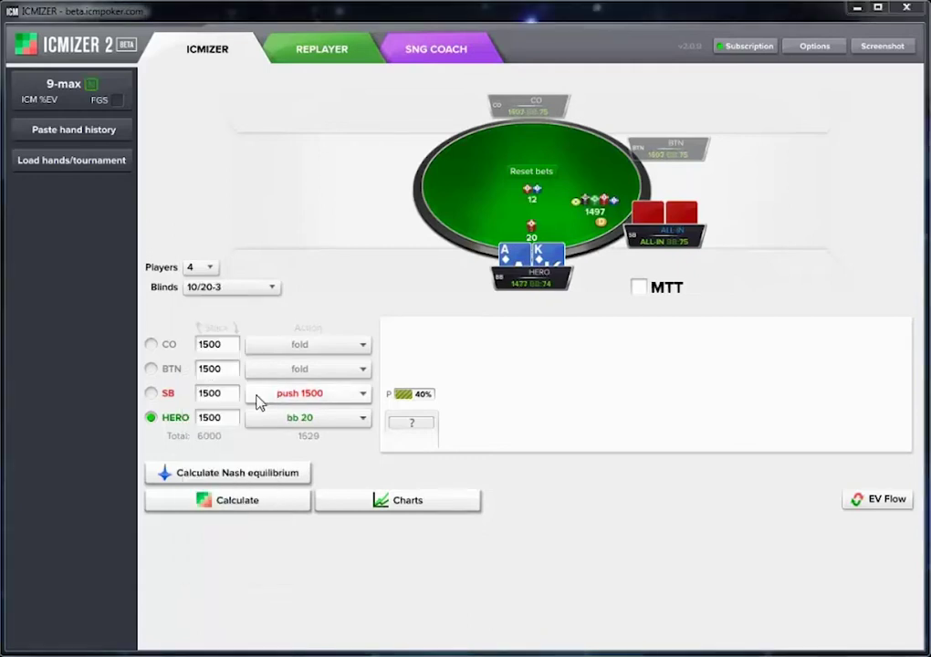
- Open the tournament settings and switch the FGS option on and off again
{"action": "left_click", "coordinate": [43, 97]}
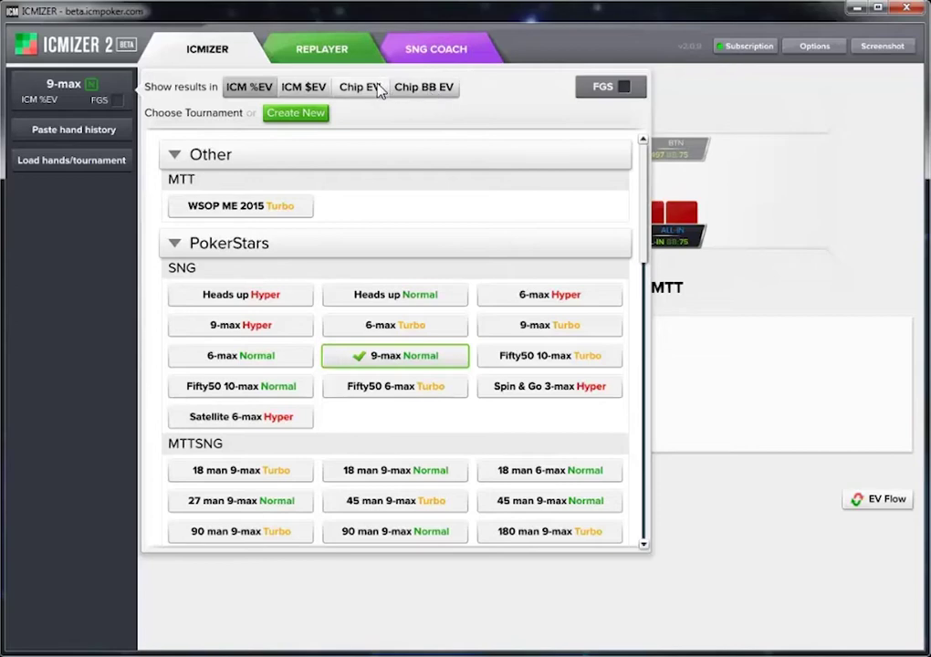
{"action": "left_click", "coordinate": [625, 88]}
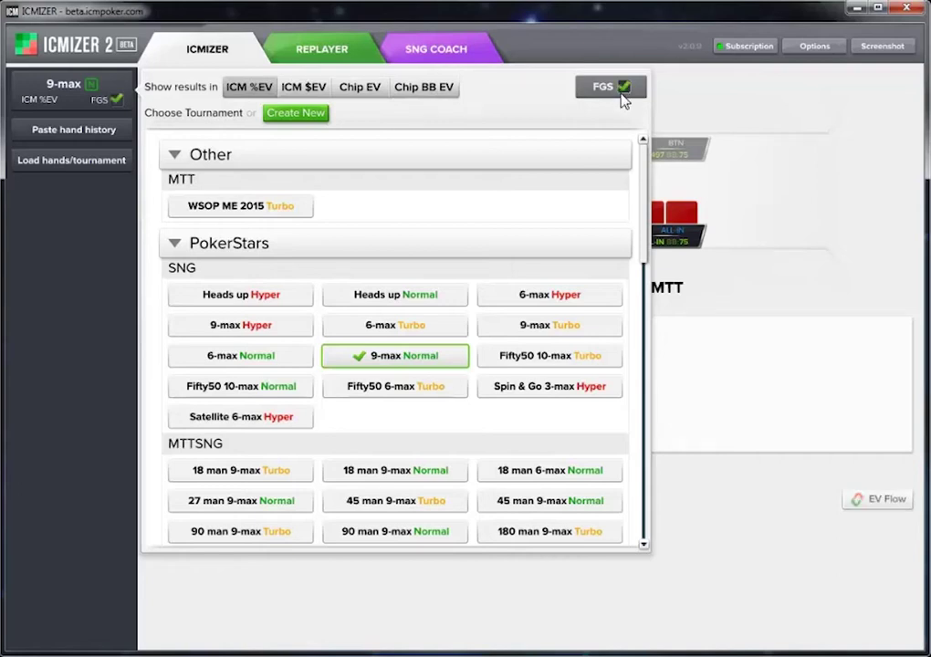
{"action": "left_click", "coordinate": [626, 89]}
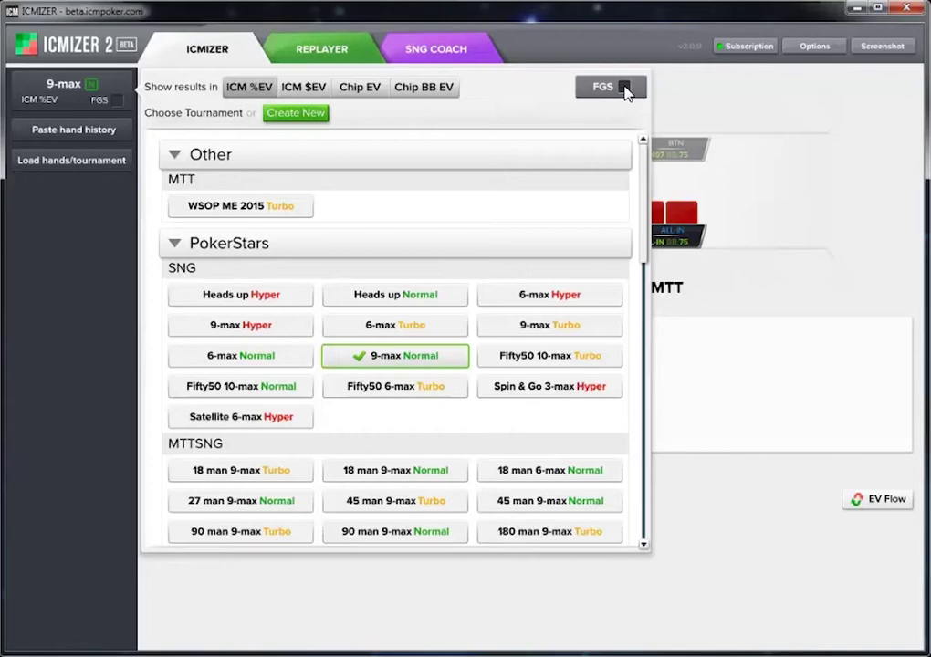
{"action": "mouse_move", "coordinate": [119, 100]}
- Select the PokerStars 6-max Turbo tournament, followed by the Sunday Million Turbo structure
{"action": "mouse_move", "coordinate": [639, 242]}
{"action": "left_mouse_down"}
{"action": "mouse_move", "coordinate": [640, 291]}
{"action": "mouse_move", "coordinate": [640, 255]}
{"action": "left_mouse_up"}
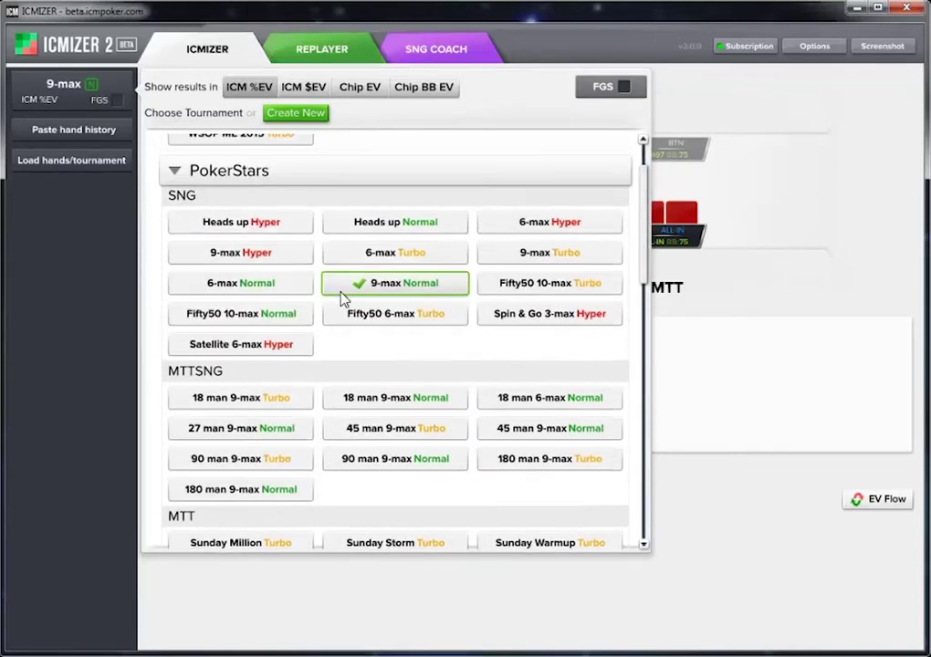
{"action": "left_click", "coordinate": [407, 255]}
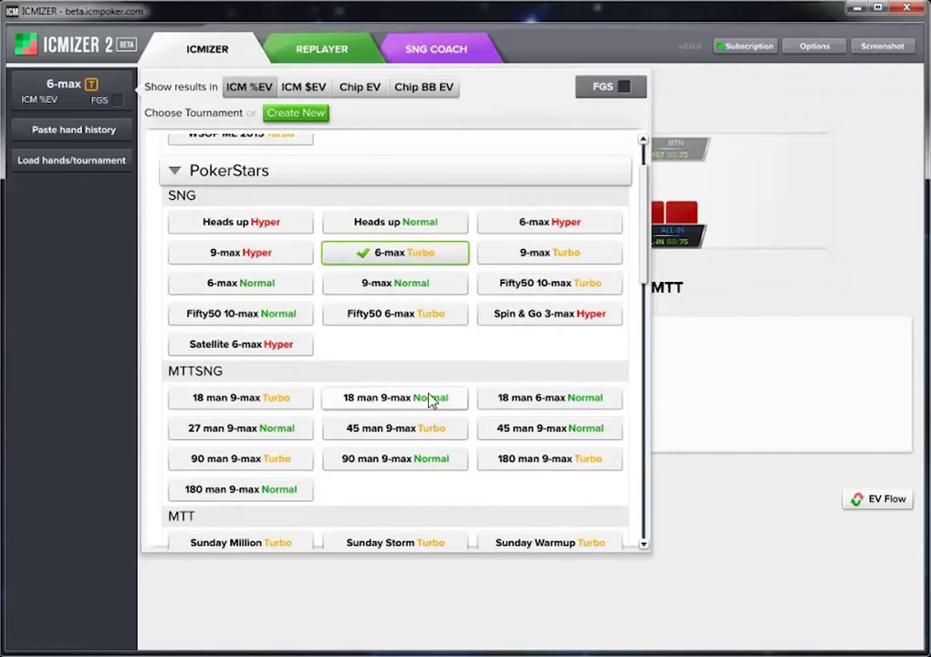
{"action": "scroll", "coordinate": [641, 303], "scroll_direction": "down", "scroll_amount": 3}
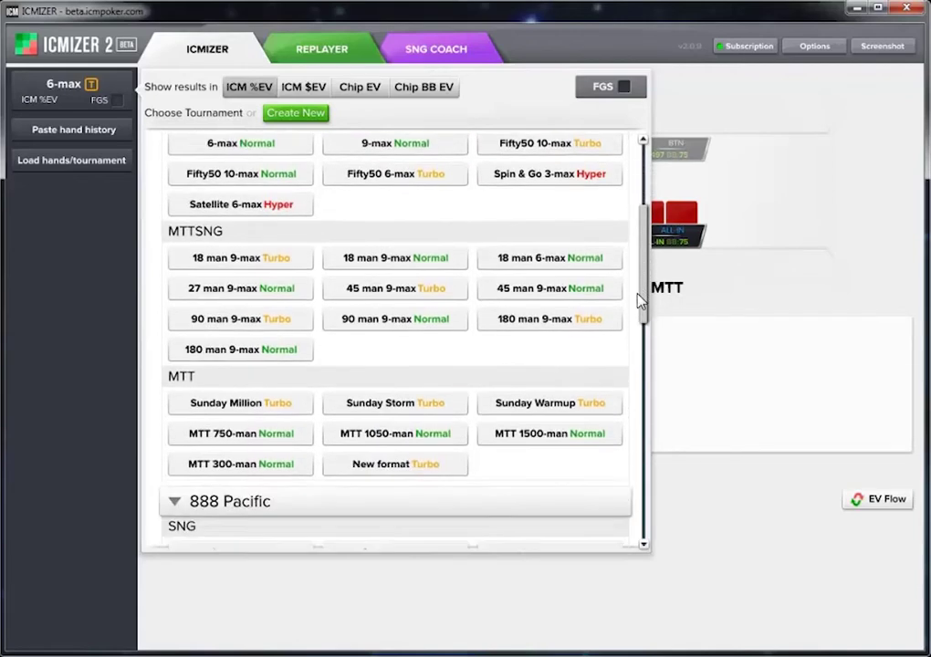
{"action": "left_click", "coordinate": [212, 389]}
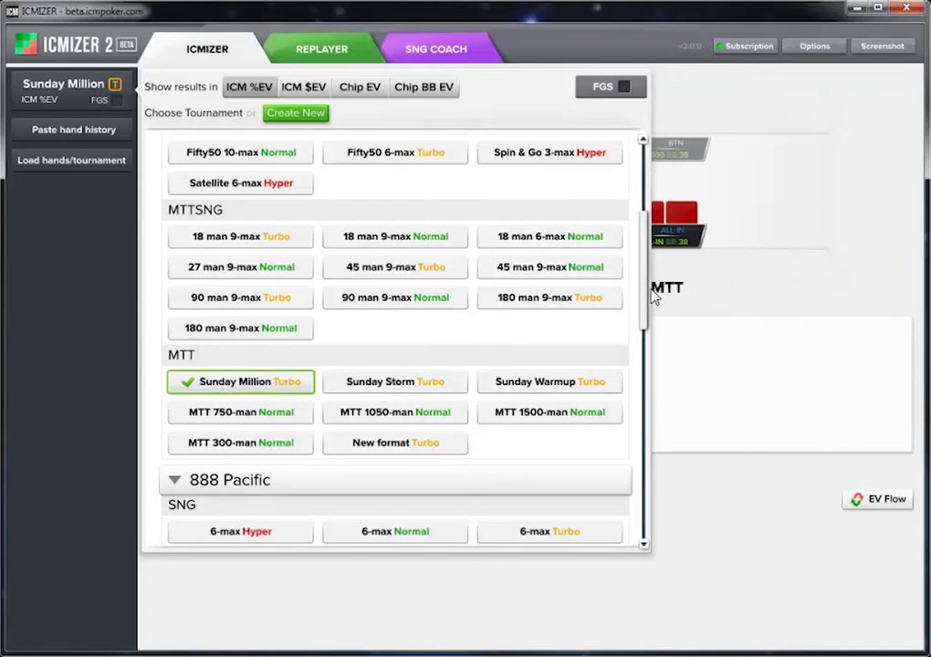
{"action": "scroll", "coordinate": [636, 356], "scroll_direction": "down", "scroll_amount": 3}
{"action": "scroll", "coordinate": [506, 243], "scroll_direction": "up", "scroll_amount": 4}
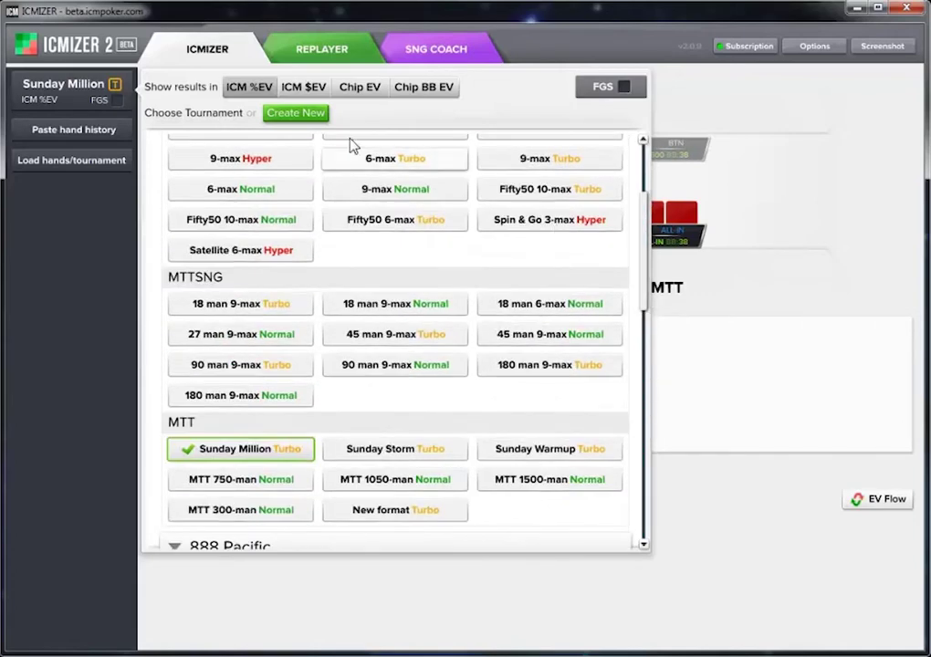
- Start a new tournament structure named "New Tourney" with type MTTSNG and Hyper speed
{"action": "left_click", "coordinate": [293, 113]}
{"action": "left_click_drag", "start_coordinate": [470, 153], "coordinate": [404, 153]}
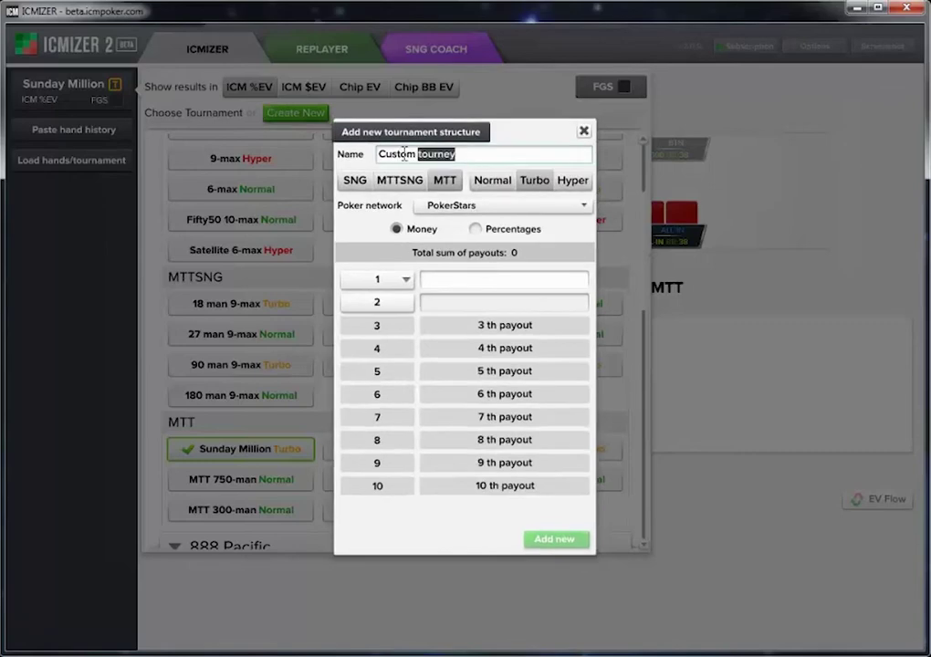
{"action": "key", "text": "ctrl+a"}
{"action": "type", "text": "New Tourney"}
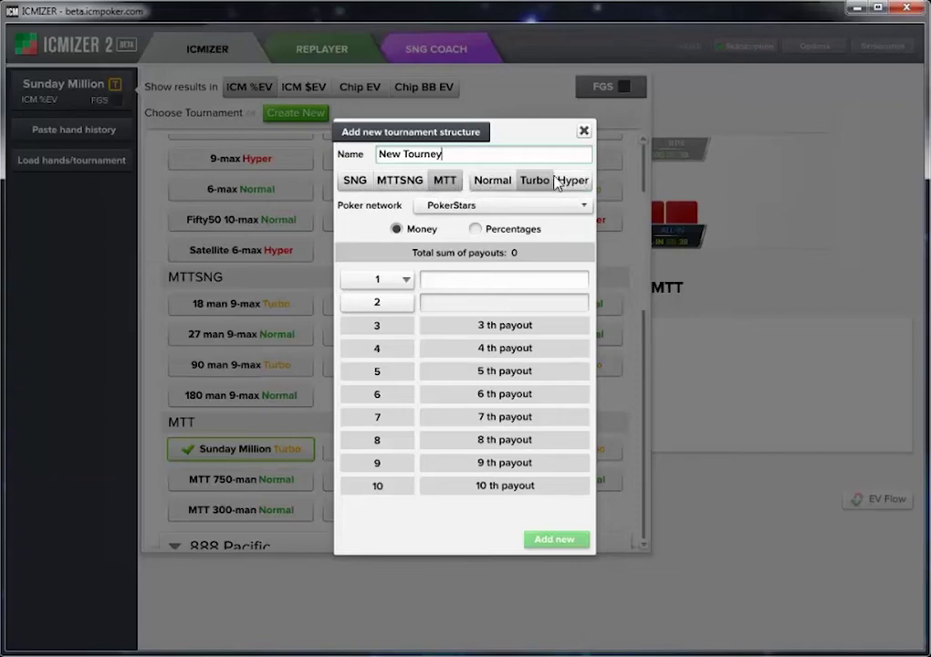
{"action": "left_click", "coordinate": [400, 182]}
{"action": "left_click", "coordinate": [573, 181]}
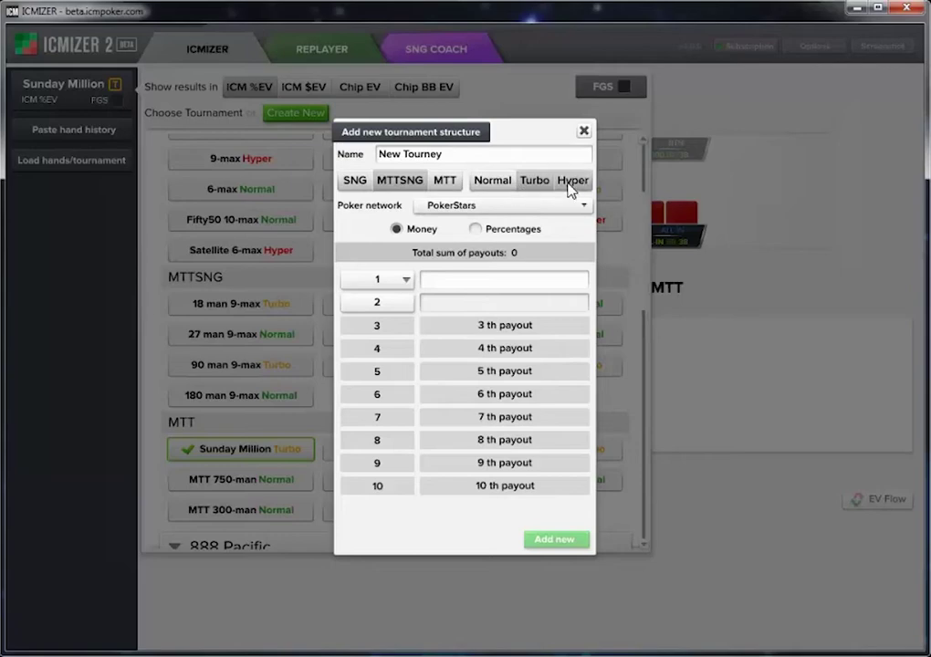
- Keep PokerStars as the network, set percentage payouts of 75 for first and 25 for second, and add the tournament
{"action": "left_click", "coordinate": [459, 208]}
{"action": "left_click", "coordinate": [446, 221]}
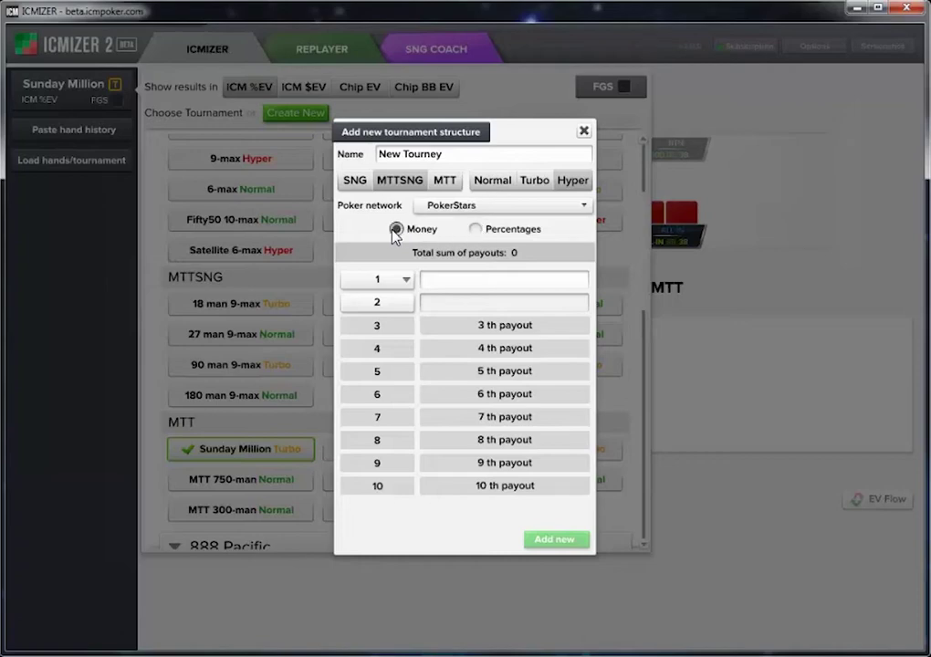
{"action": "left_click", "coordinate": [476, 230]}
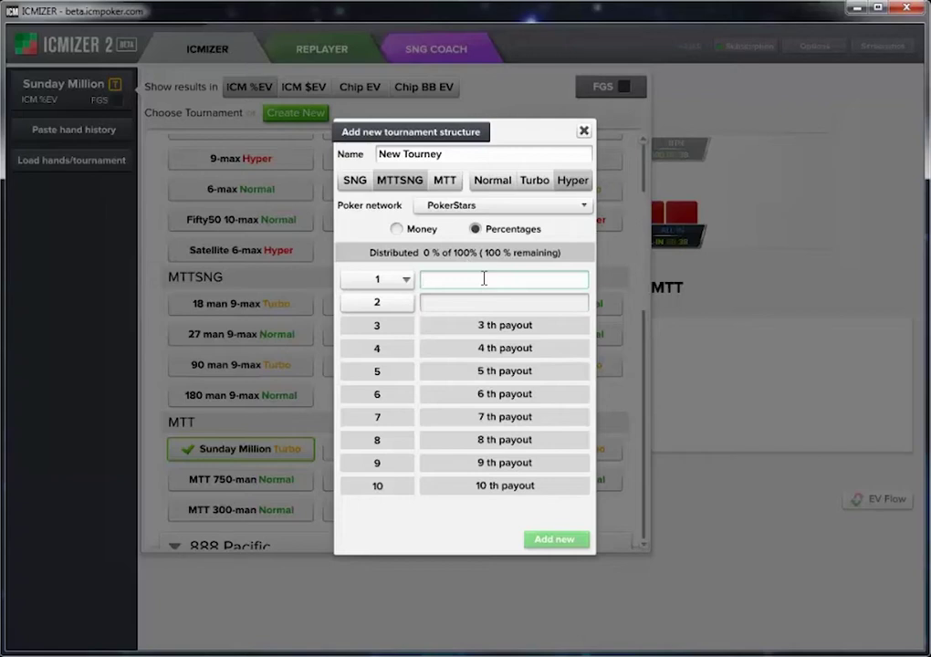
{"action": "type", "text": "75"}
{"action": "key", "text": "Tab"}
{"action": "type", "text": "25"}
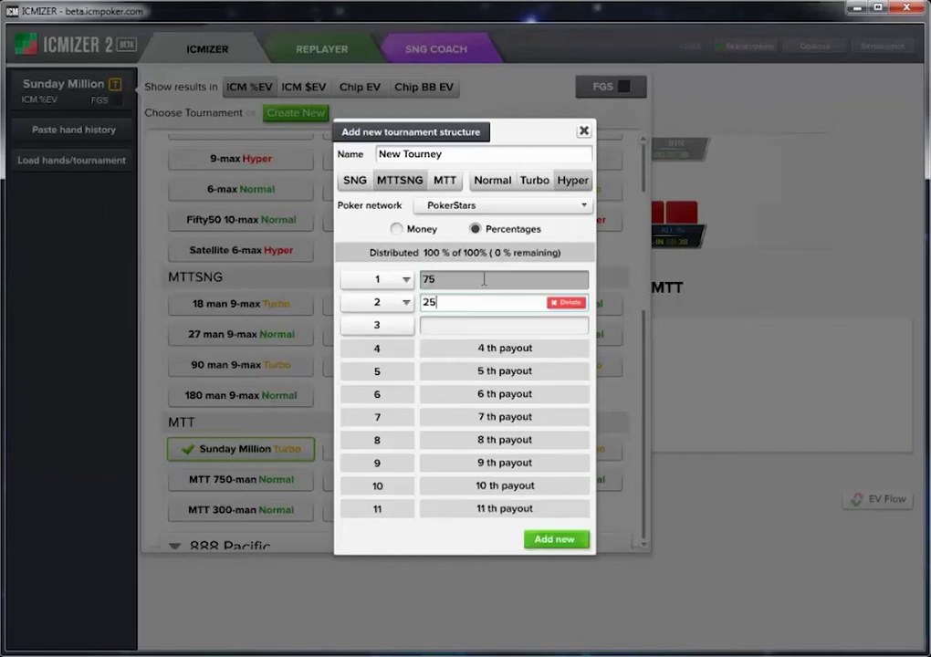
{"action": "left_click", "coordinate": [559, 540]}
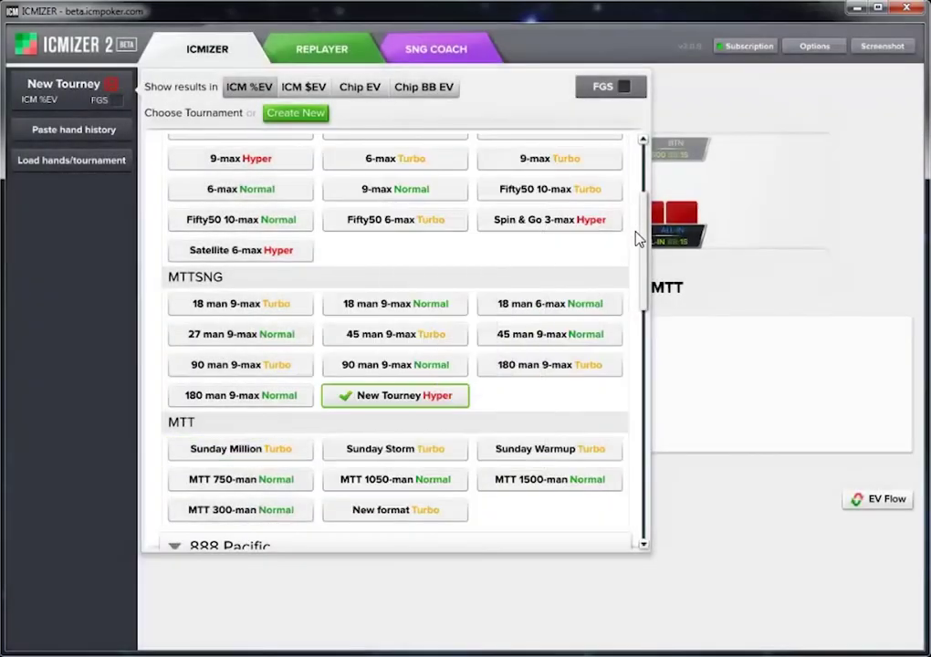
{"action": "mouse_move", "coordinate": [574, 361]}
{"action": "mouse_move", "coordinate": [420, 411]}
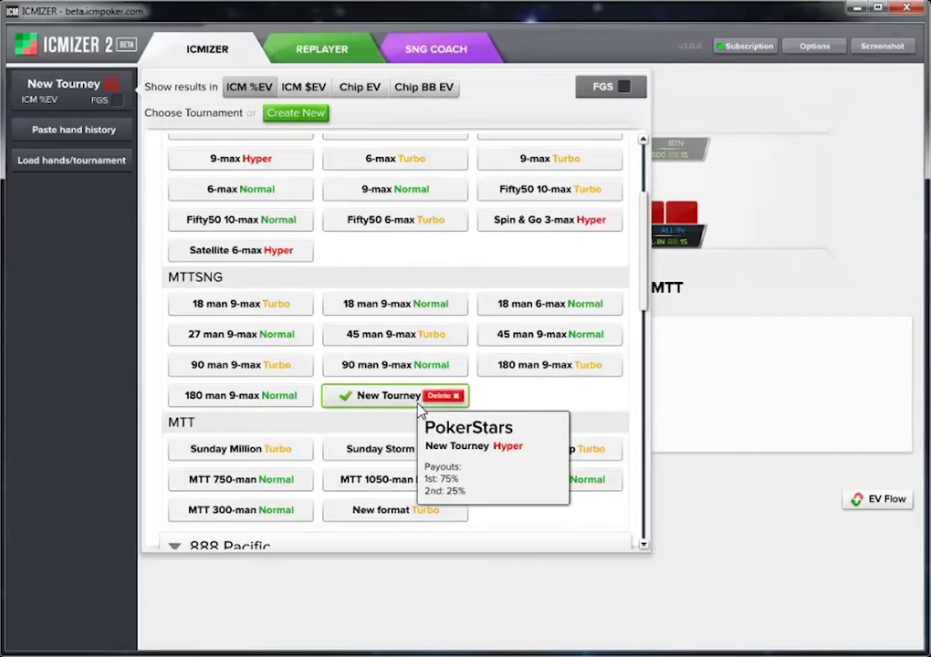
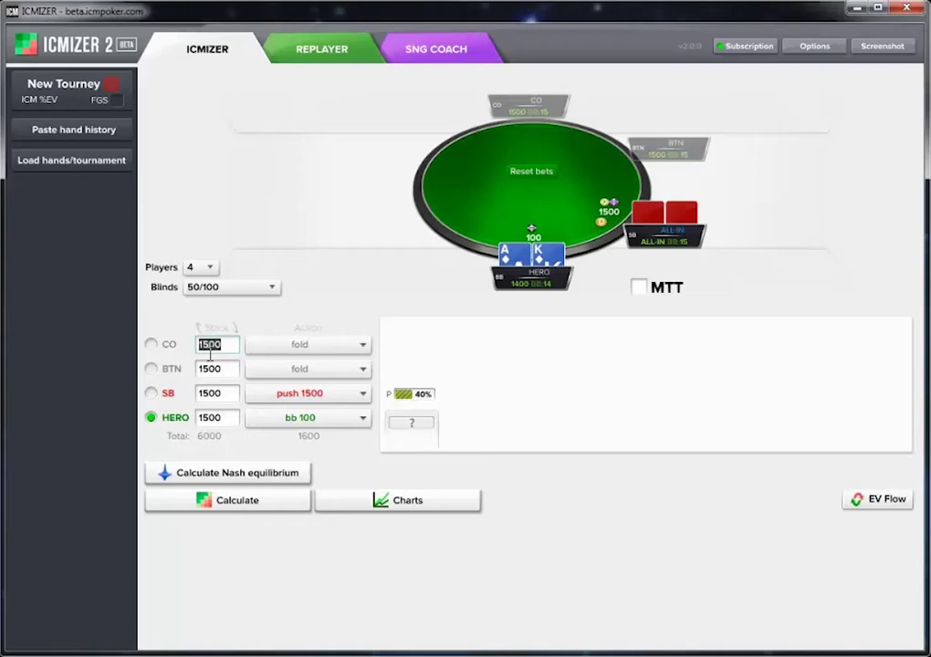
- Try different raise sizes for the CO player's action and choose all-in
{"action": "left_click", "coordinate": [211, 368]}
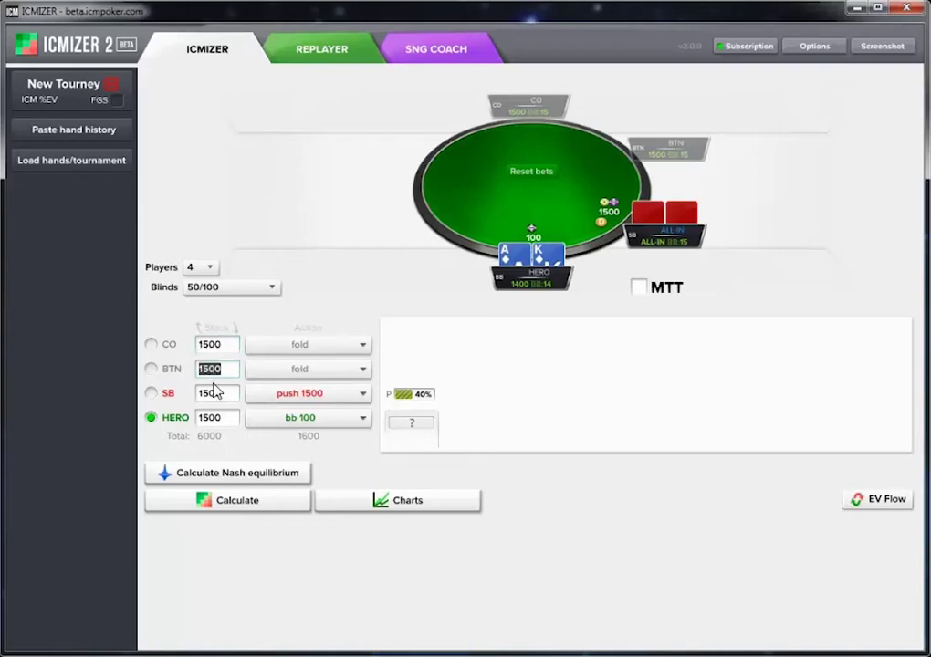
{"action": "left_click", "coordinate": [212, 392]}
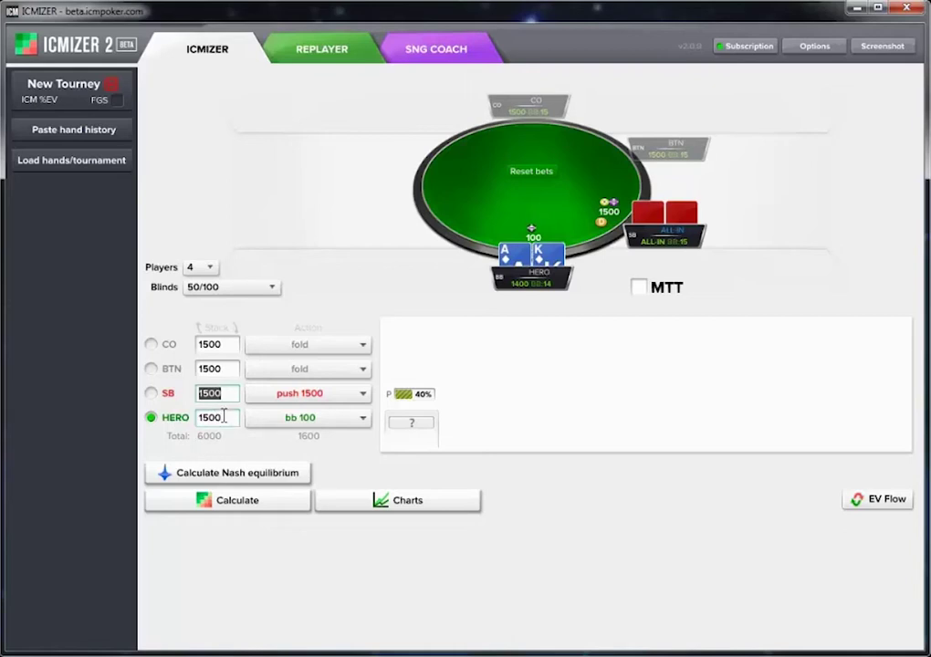
{"action": "left_click", "coordinate": [306, 354]}
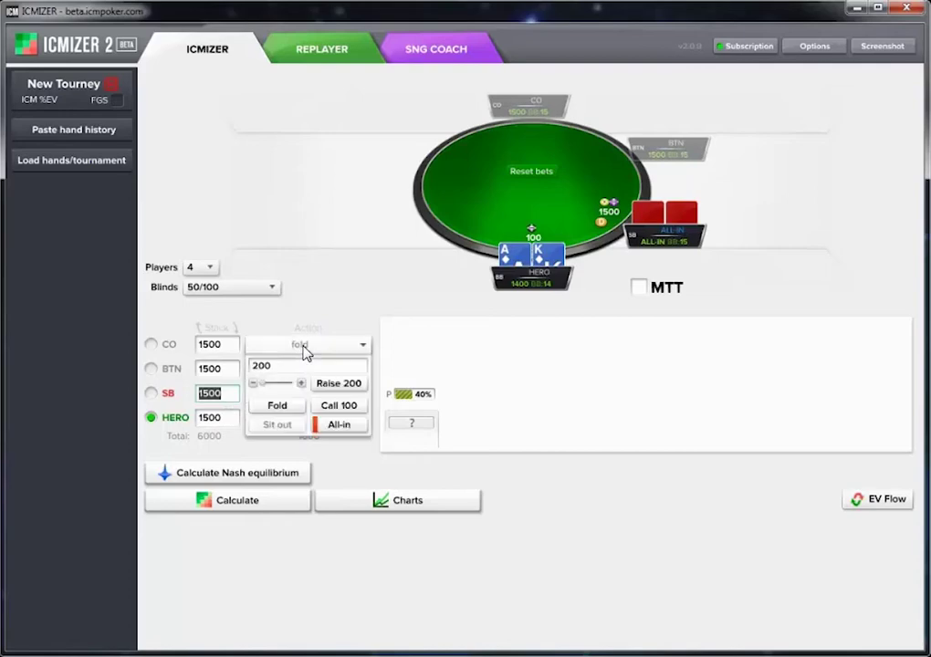
{"action": "double_click", "coordinate": [261, 366]}
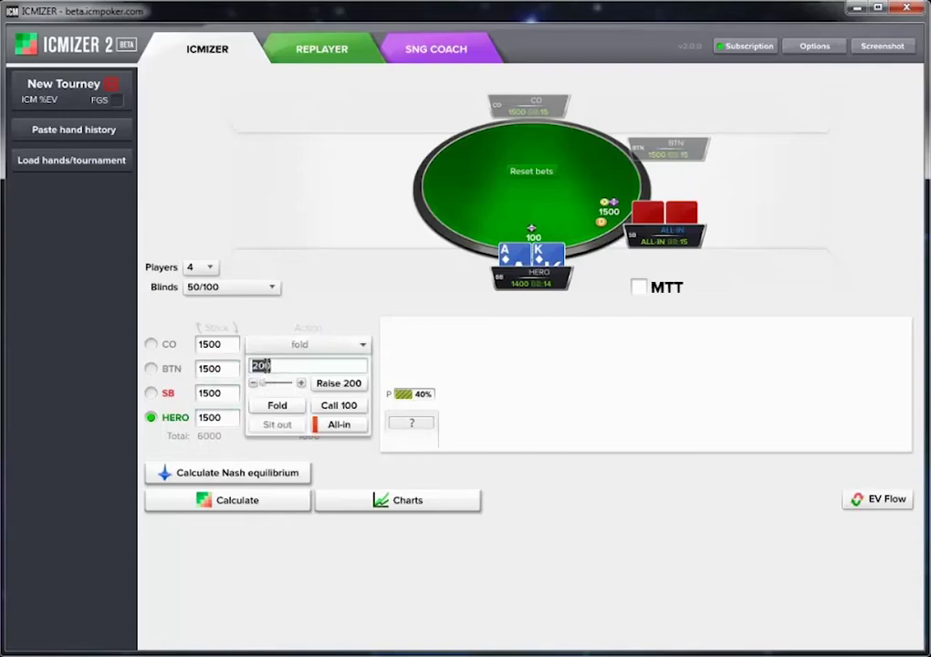
{"action": "left_click_drag", "start_coordinate": [262, 385], "coordinate": [280, 392]}
{"action": "left_click", "coordinate": [302, 384]}
{"action": "left_click", "coordinate": [253, 384]}
{"action": "left_click", "coordinate": [302, 383]}
{"action": "left_click", "coordinate": [339, 426]}
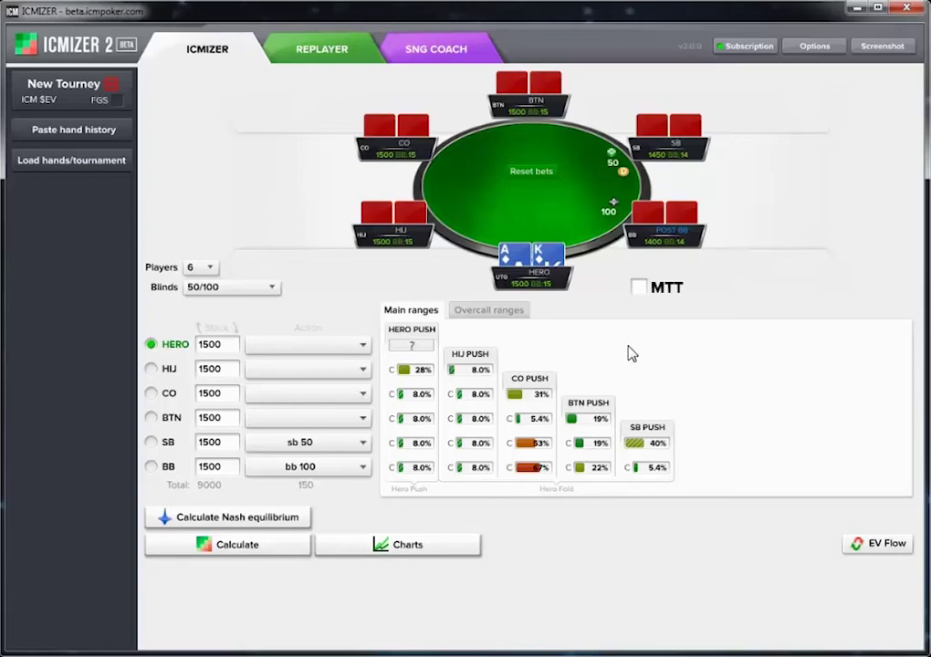
- Enable MTT mode and switch the stacks distribution to Manual
{"action": "left_click", "coordinate": [641, 286]}
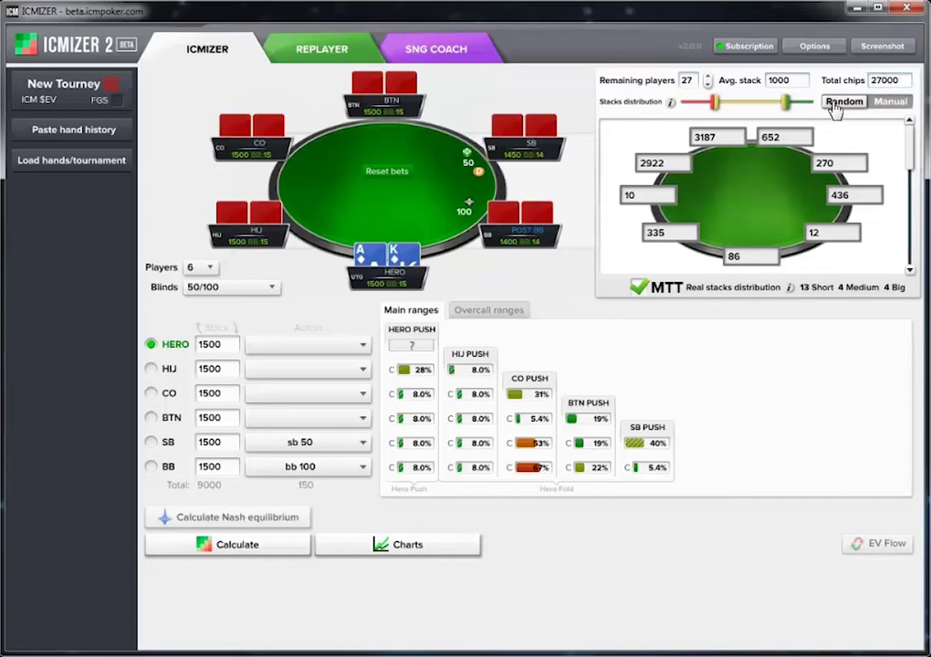
{"action": "left_click", "coordinate": [891, 102]}
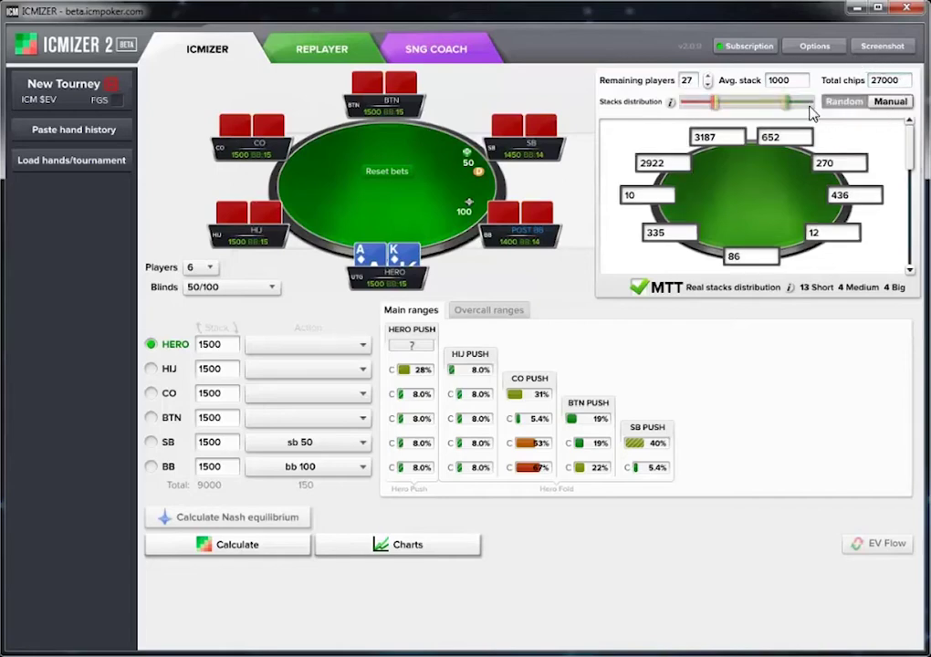
- Switch the stacks distribution back to Random and adjust the two distribution sliders, moving the short-stack boundary lower
{"action": "left_click", "coordinate": [857, 103]}
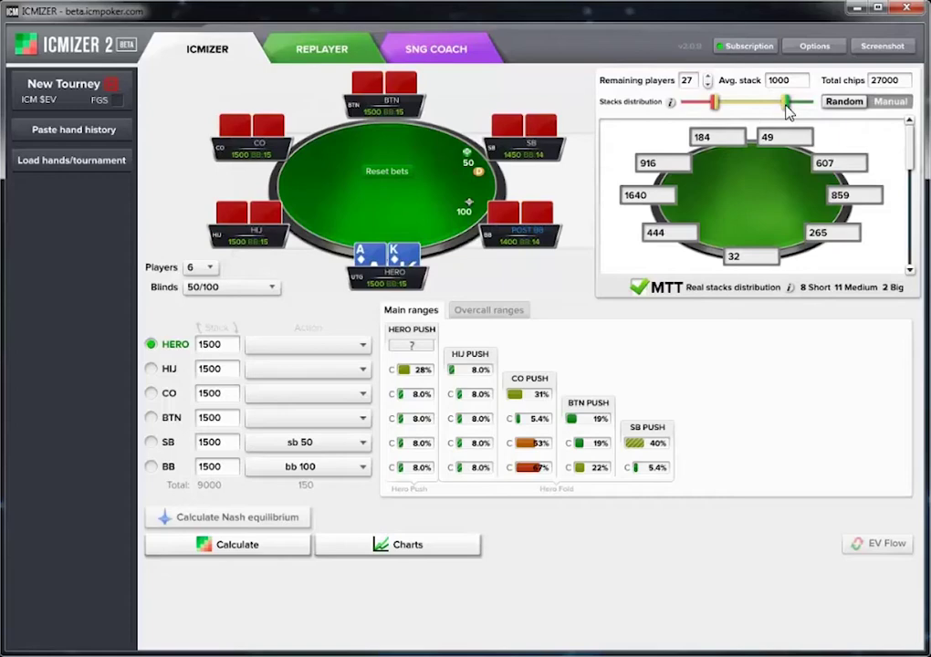
{"action": "mouse_move", "coordinate": [789, 103]}
{"action": "left_mouse_down"}
{"action": "mouse_move", "coordinate": [805, 104]}
{"action": "mouse_move", "coordinate": [783, 103]}
{"action": "left_mouse_up"}
{"action": "mouse_move", "coordinate": [718, 105]}
{"action": "left_mouse_down"}
{"action": "mouse_move", "coordinate": [699, 110]}
{"action": "mouse_move", "coordinate": [706, 106]}
{"action": "left_mouse_up"}
{"action": "left_click_drag", "start_coordinate": [783, 108], "coordinate": [804, 105]}
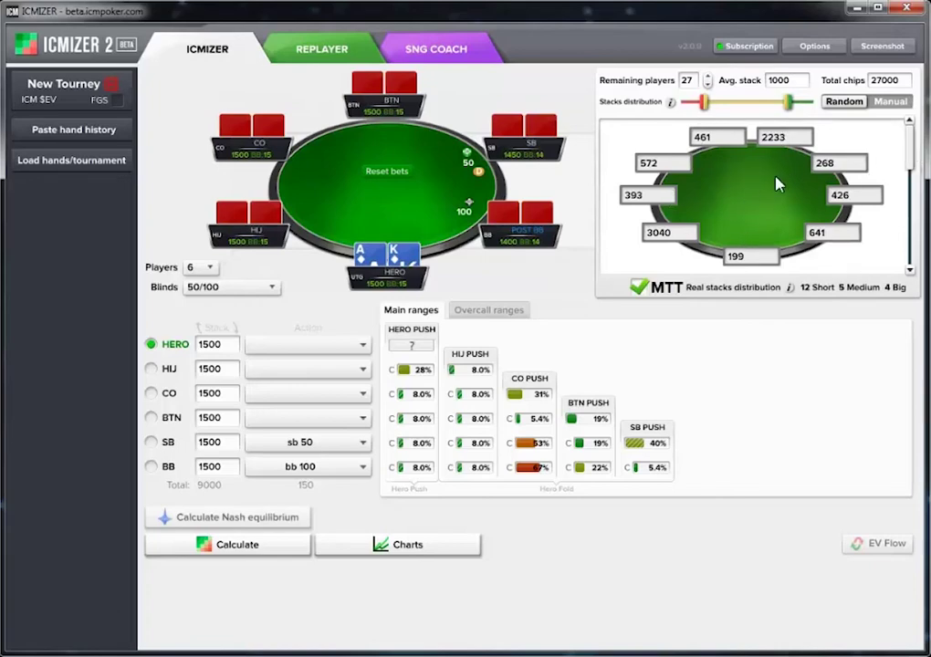
- Raise the number of remaining players in the MTT stack settings to 38
{"action": "mouse_move", "coordinate": [910, 142]}
{"action": "left_mouse_down"}
{"action": "mouse_move", "coordinate": [899, 253]}
{"action": "mouse_move", "coordinate": [915, 197]}
{"action": "mouse_move", "coordinate": [916, 125]}
{"action": "mouse_move", "coordinate": [920, 151]}
{"action": "left_mouse_up"}
{"action": "left_click", "coordinate": [707, 77]}
{"action": "left_click", "coordinate": [708, 77]}
{"action": "left_click", "coordinate": [707, 77]}
{"action": "left_click", "coordinate": [708, 76]}
{"action": "left_click", "coordinate": [707, 77]}
{"action": "left_click", "coordinate": [707, 77]}
{"action": "left_click", "coordinate": [707, 76]}
{"action": "left_click", "coordinate": [707, 77]}
{"action": "left_click", "coordinate": [708, 76]}
{"action": "left_click", "coordinate": [708, 77]}
{"action": "left_click", "coordinate": [708, 76]}
- Look through the generated stacks on all remaining tables and disable MTT mode
{"action": "left_click_drag", "start_coordinate": [910, 151], "coordinate": [915, 266]}
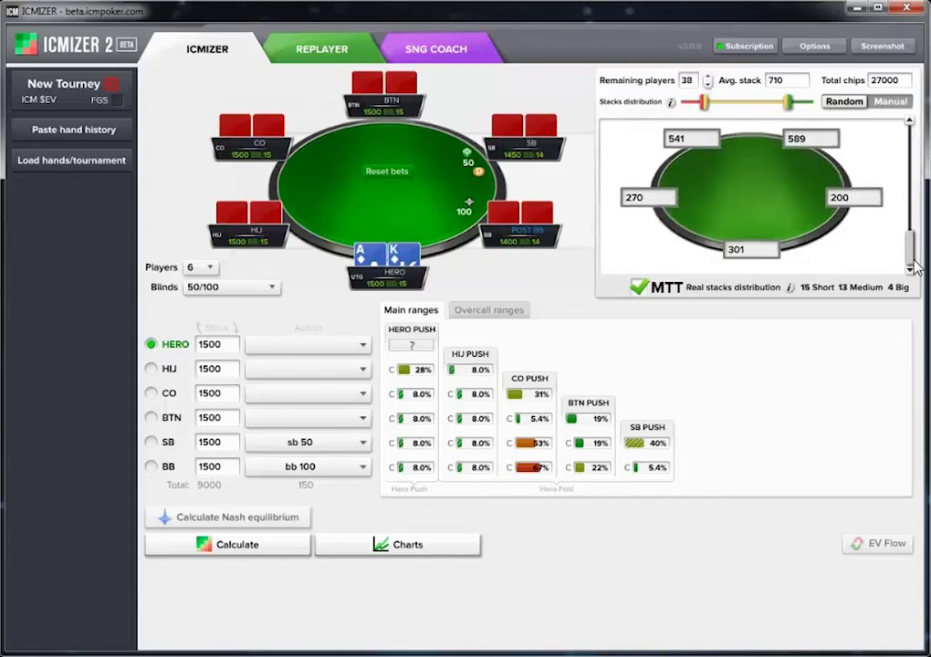
{"action": "left_click_drag", "start_coordinate": [913, 261], "coordinate": [907, 128]}
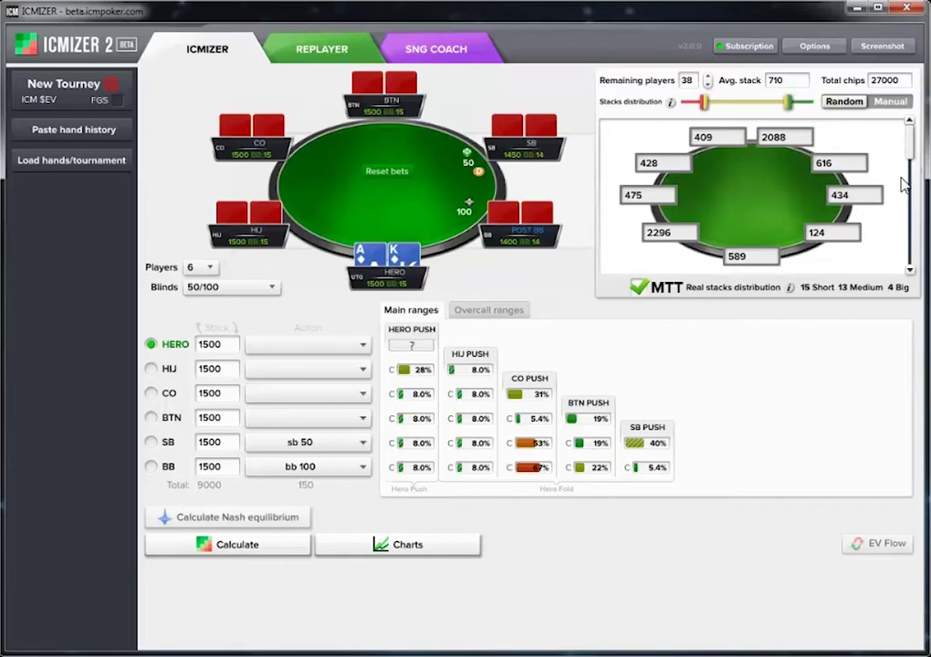
{"action": "mouse_move", "coordinate": [910, 150]}
{"action": "left_mouse_down"}
{"action": "mouse_move", "coordinate": [915, 266]}
{"action": "mouse_move", "coordinate": [910, 128]}
{"action": "left_mouse_up"}
{"action": "left_click", "coordinate": [640, 287]}
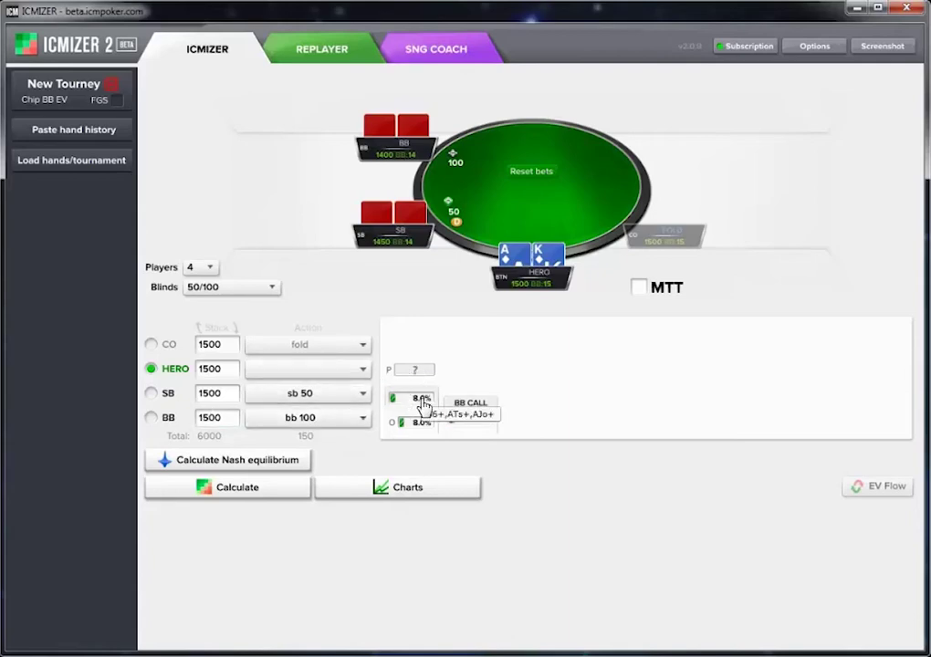
- Widen the SB's calling range against the hero's button push to 19% using the Power Push ranking
{"action": "left_click", "coordinate": [423, 405]}
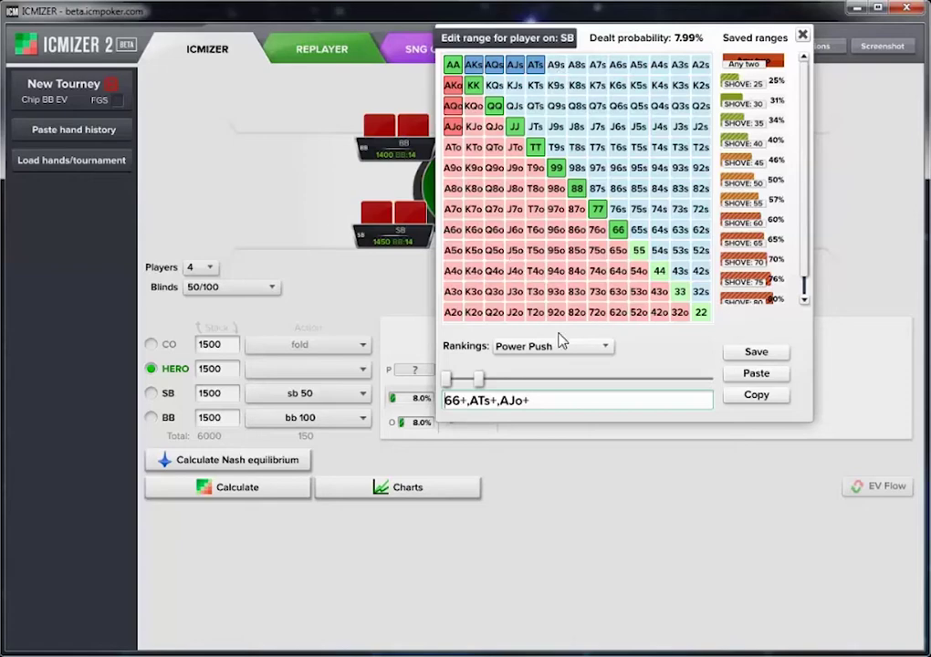
{"action": "left_click_drag", "start_coordinate": [478, 385], "coordinate": [511, 378]}
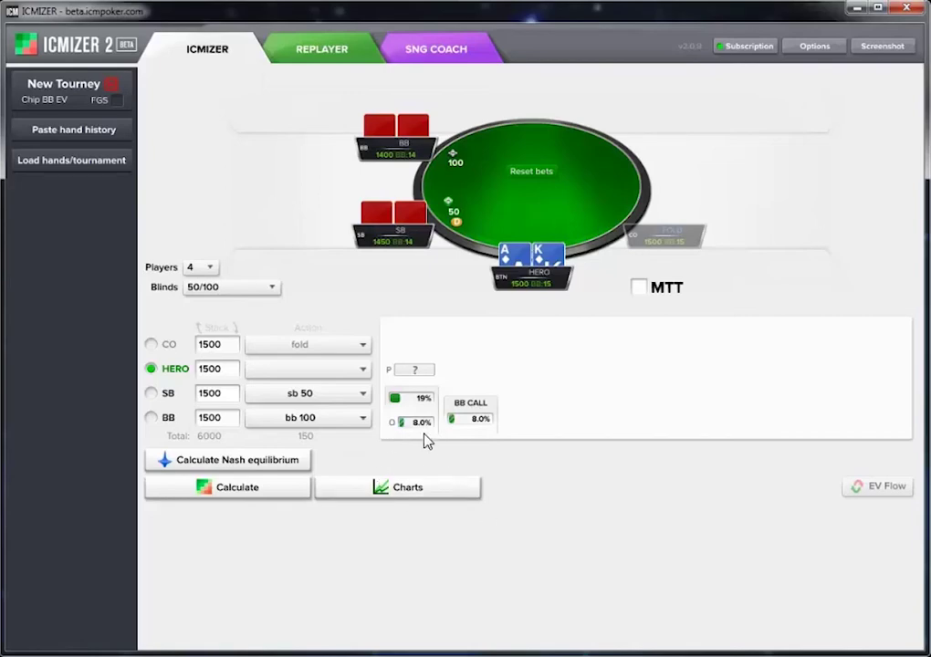
- Set the BB call range to 22% and calculate the hero's push results
{"action": "left_click", "coordinate": [456, 411]}
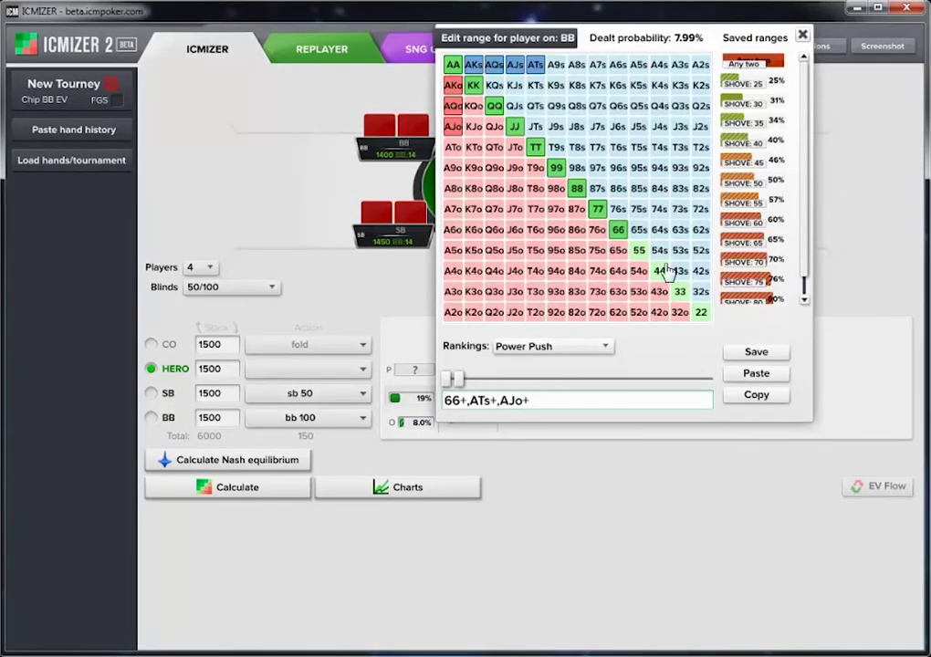
{"action": "left_click", "coordinate": [639, 507]}
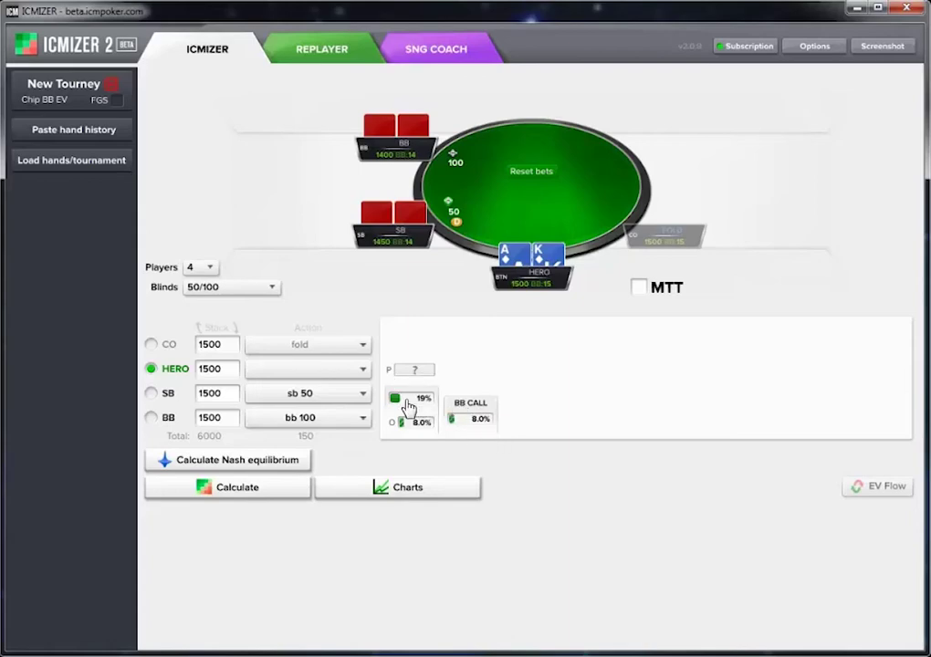
{"action": "left_click", "coordinate": [480, 416]}
{"action": "left_click_drag", "start_coordinate": [530, 377], "coordinate": [586, 378]}
{"action": "left_click", "coordinate": [547, 525]}
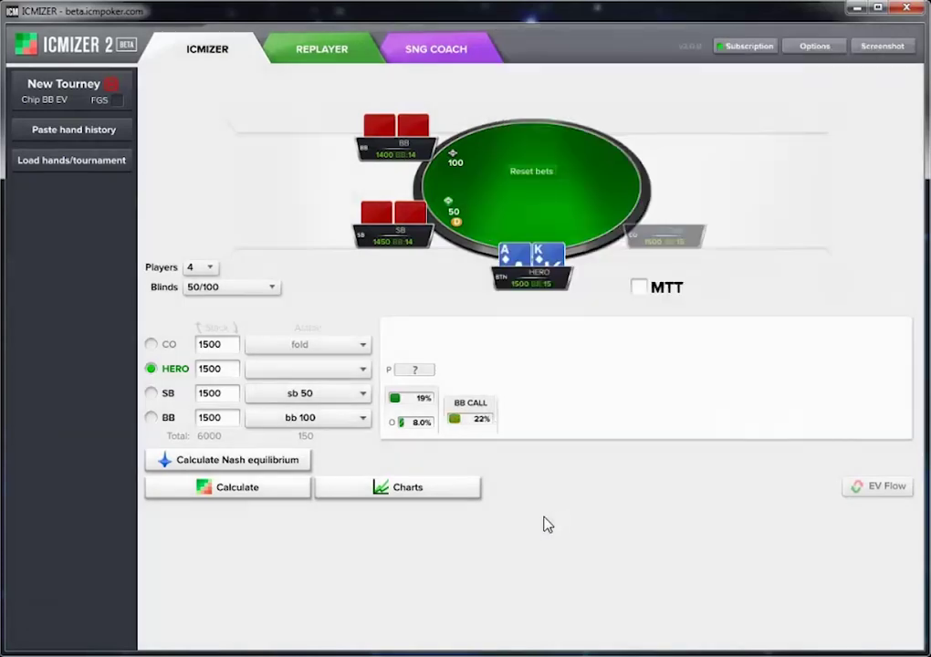
{"action": "left_click", "coordinate": [230, 494]}
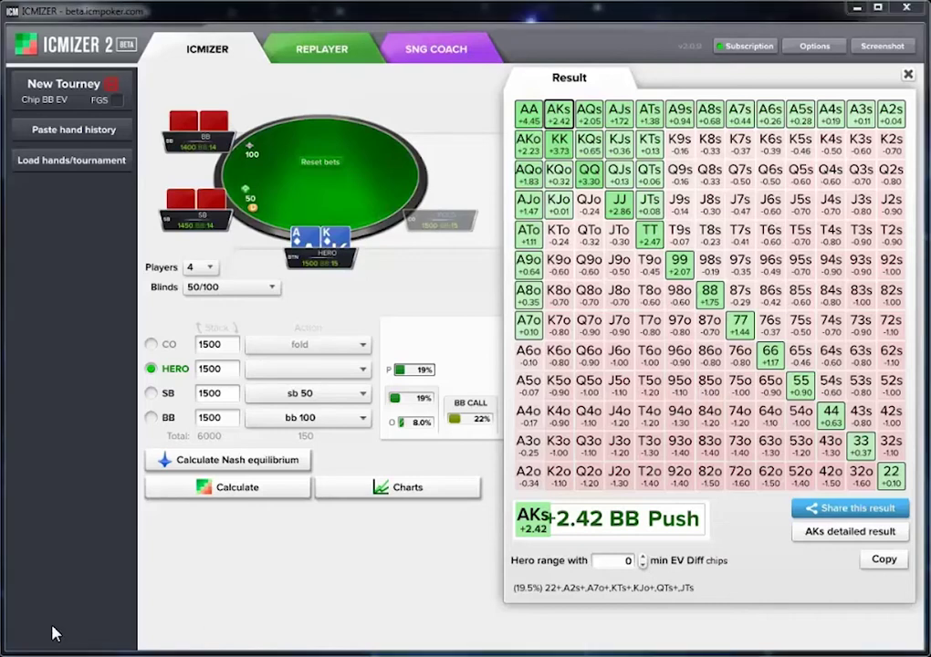
- Change the CO player's action from fold to all-in and set the CO push range to 31%
{"action": "left_click", "coordinate": [321, 345]}
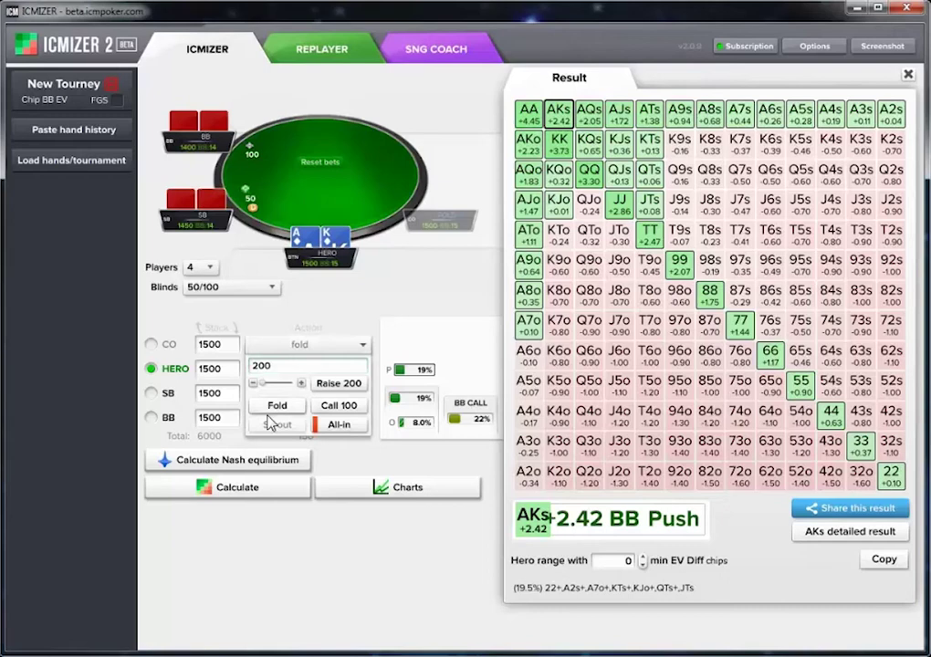
{"action": "left_click", "coordinate": [340, 426]}
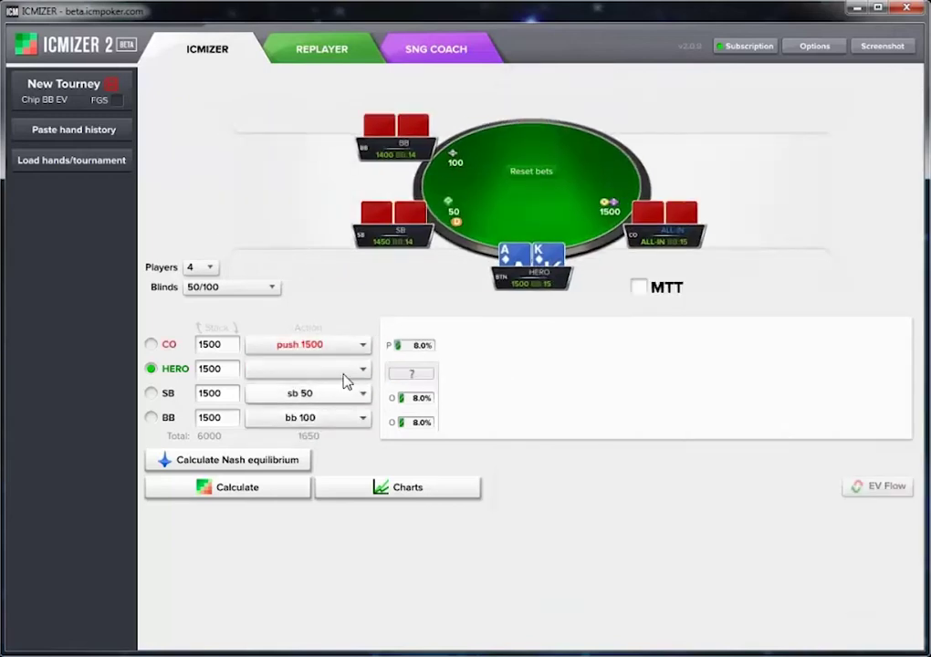
{"action": "left_click", "coordinate": [419, 347]}
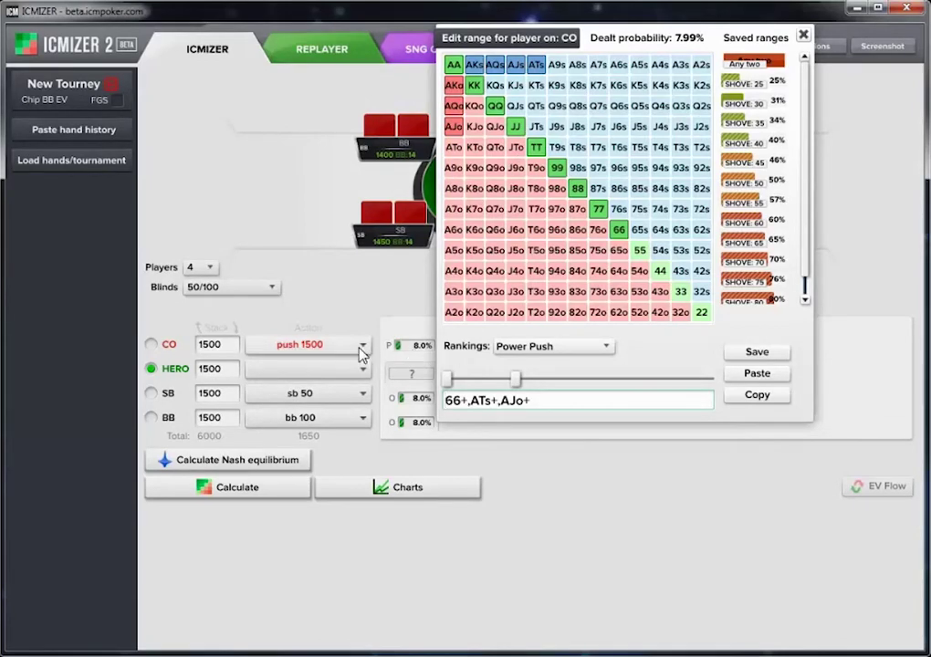
{"action": "left_click_drag", "start_coordinate": [517, 378], "coordinate": [549, 381]}
{"action": "left_click", "coordinate": [588, 482]}
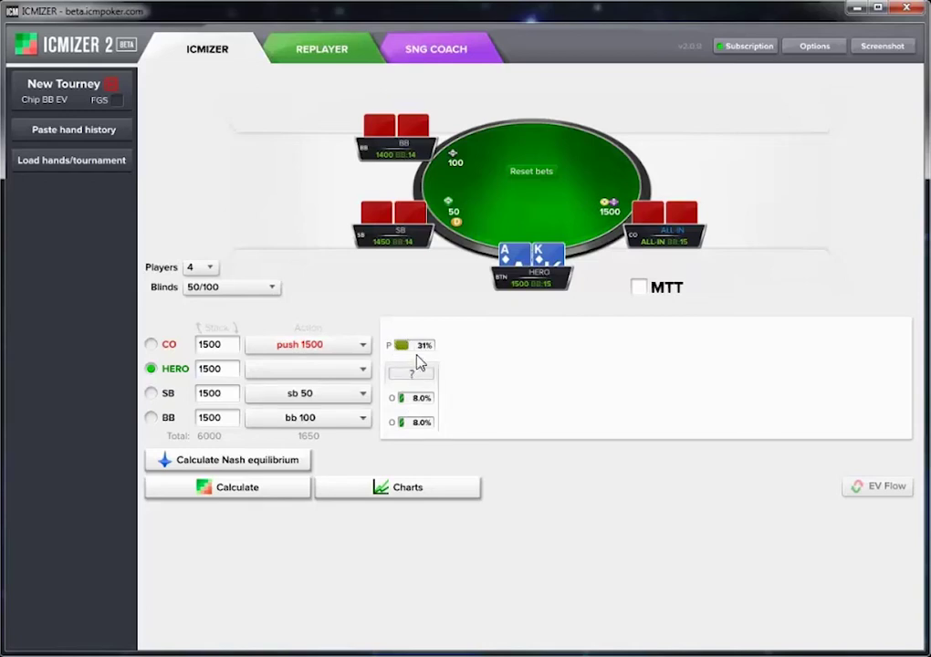
- Set the SB's overcall range behind the hero to 9.7%
{"action": "mouse_move", "coordinate": [423, 408]}
{"action": "left_click", "coordinate": [420, 404]}
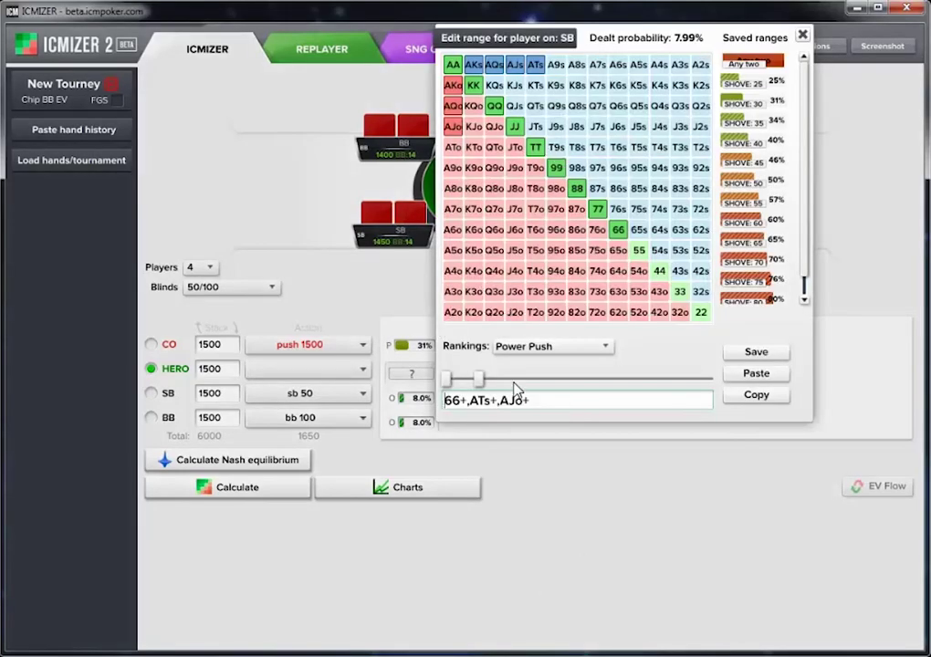
{"action": "left_click_drag", "start_coordinate": [480, 378], "coordinate": [492, 383]}
{"action": "left_click", "coordinate": [577, 484]}
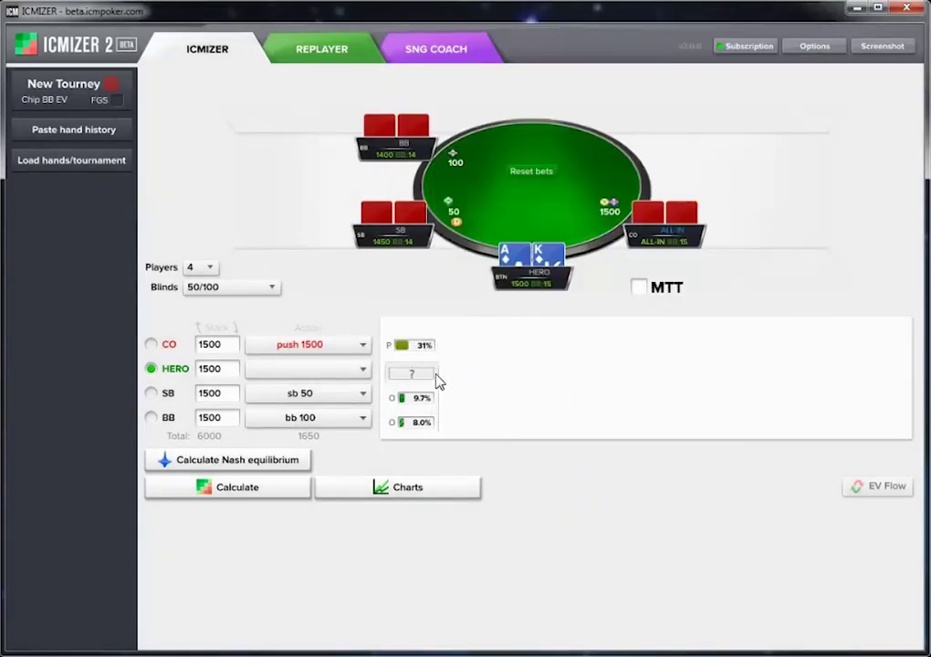
- Set the BB's overcall range behind the hero to 15%, then calculate and close the results
{"action": "left_click", "coordinate": [415, 423]}
{"action": "left_click_drag", "start_coordinate": [479, 378], "coordinate": [501, 377]}
{"action": "left_click", "coordinate": [592, 544]}
{"action": "left_click", "coordinate": [197, 493]}
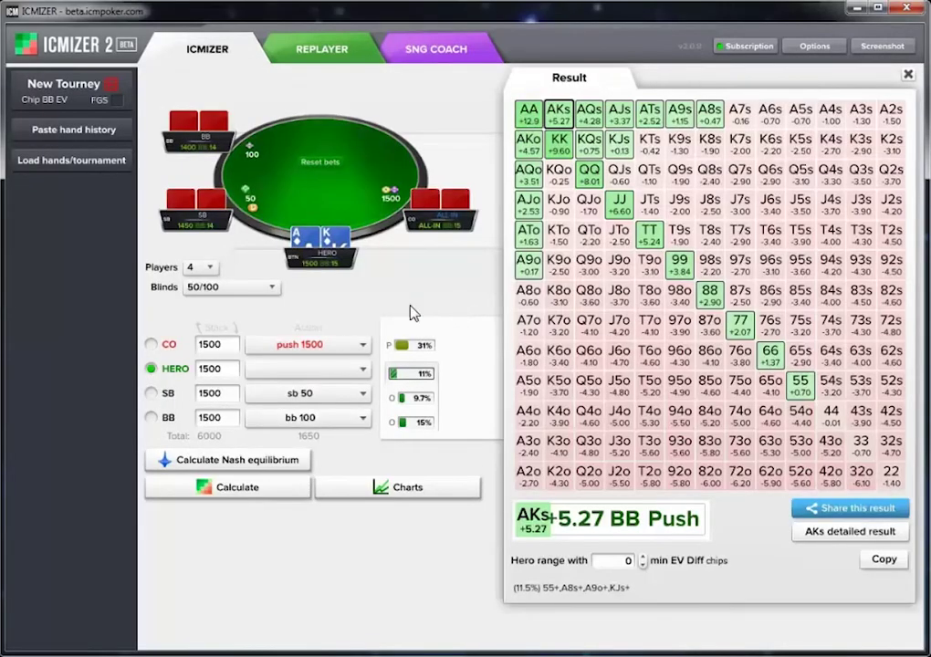
{"action": "left_click", "coordinate": [907, 73]}
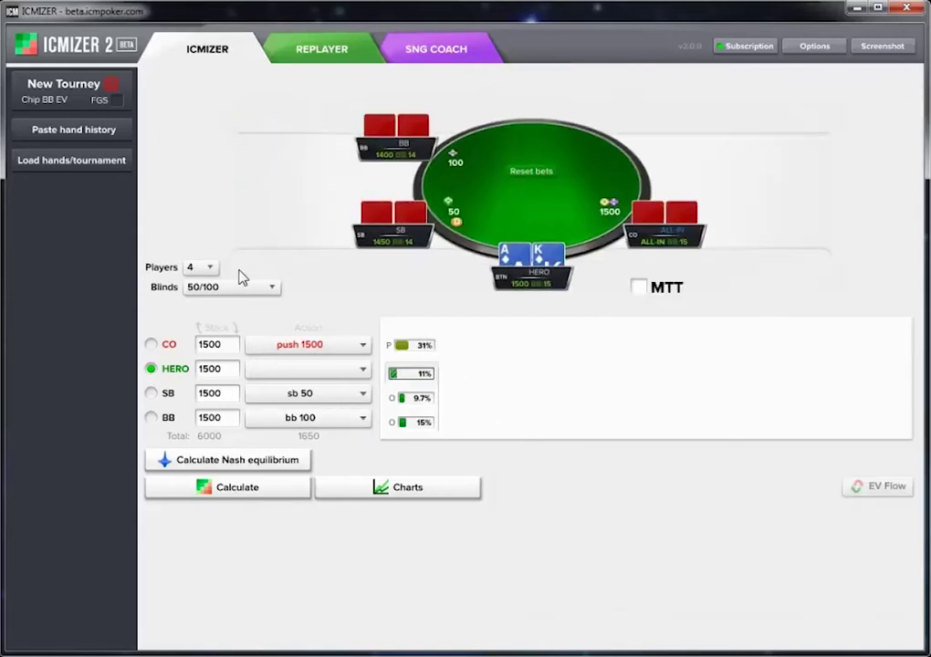
- Switch the results display for the tournament from Chip BB EV to ICM $EV
{"action": "left_click", "coordinate": [104, 91]}
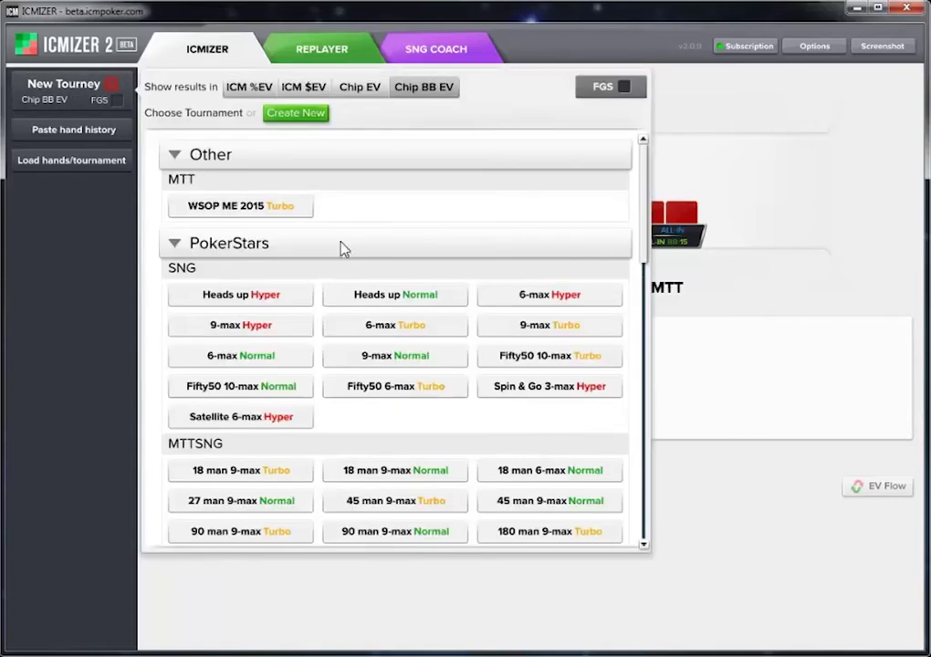
{"action": "left_click", "coordinate": [303, 87]}
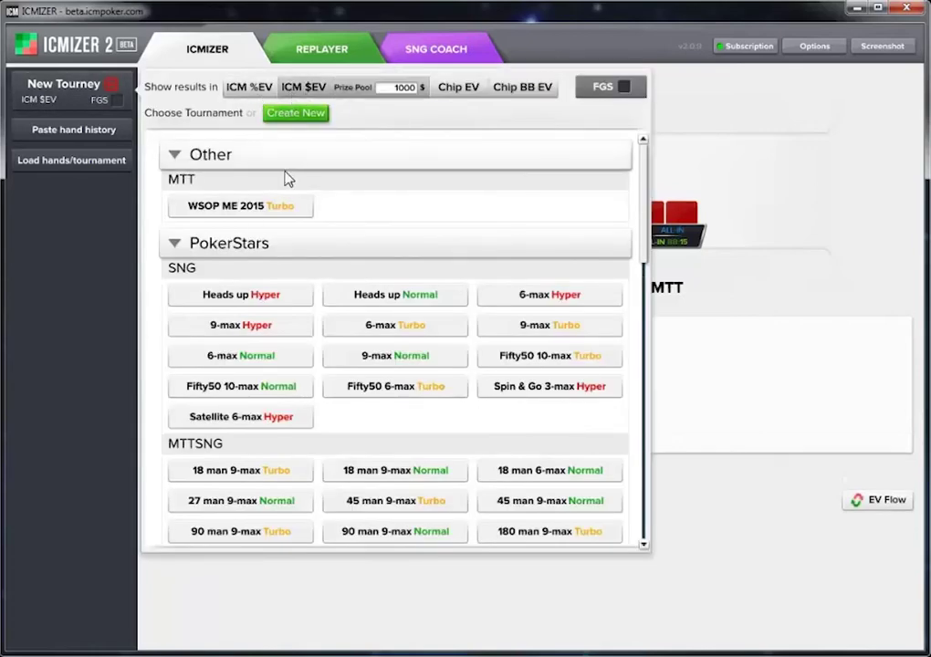
{"action": "left_click", "coordinate": [754, 532]}
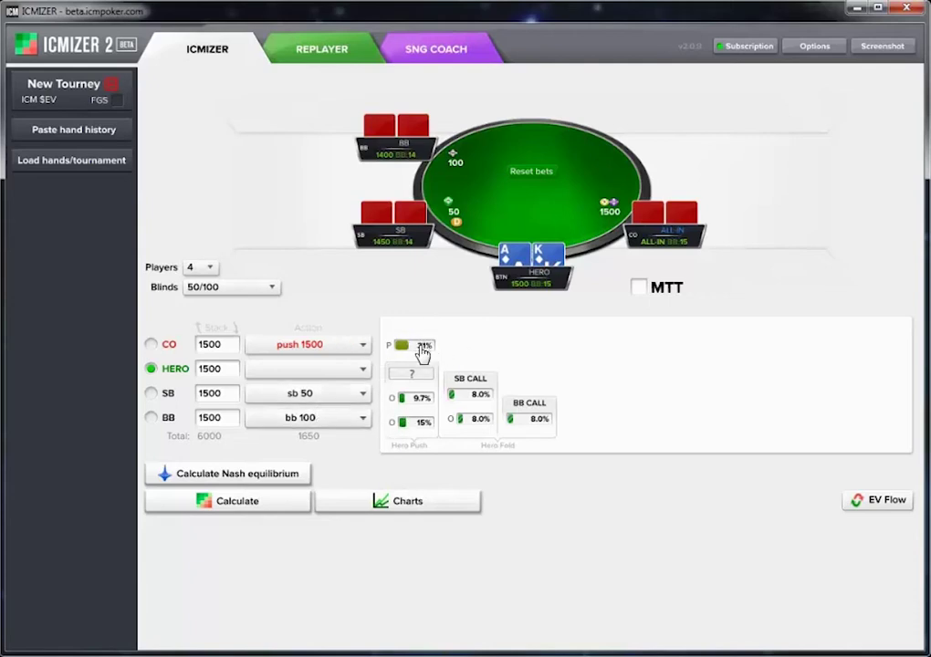
- Add KQo, KQs, KJs and A9s to the SB call range for the hero fold scenario
{"action": "mouse_move", "coordinate": [62, 100]}
{"action": "mouse_move", "coordinate": [409, 350]}
{"action": "left_click", "coordinate": [469, 397]}
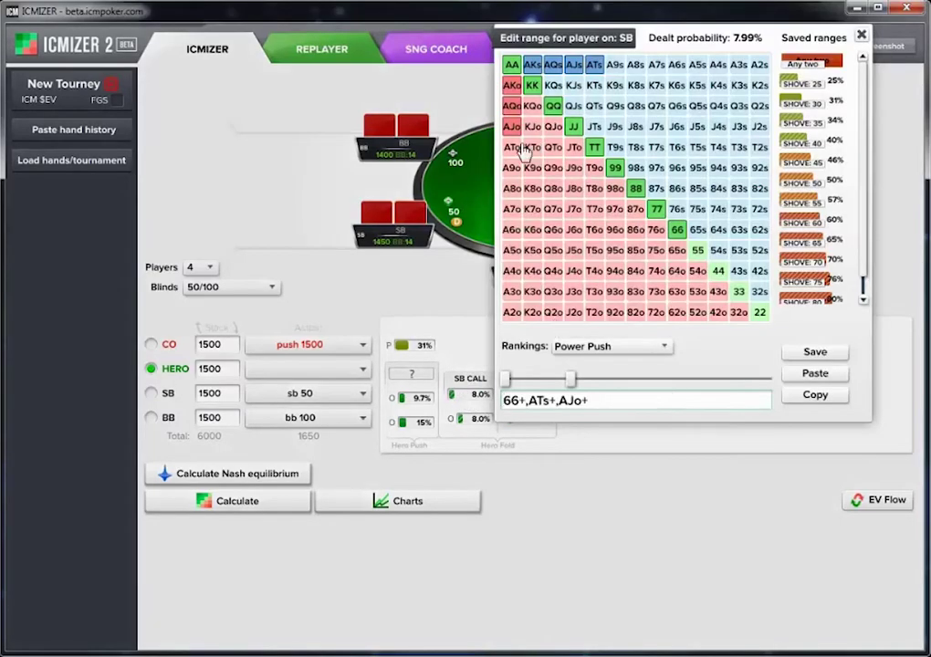
{"action": "left_click", "coordinate": [532, 106]}
{"action": "left_click", "coordinate": [553, 85]}
{"action": "left_click", "coordinate": [575, 84]}
{"action": "left_click", "coordinate": [616, 64]}
{"action": "left_click", "coordinate": [495, 453]}
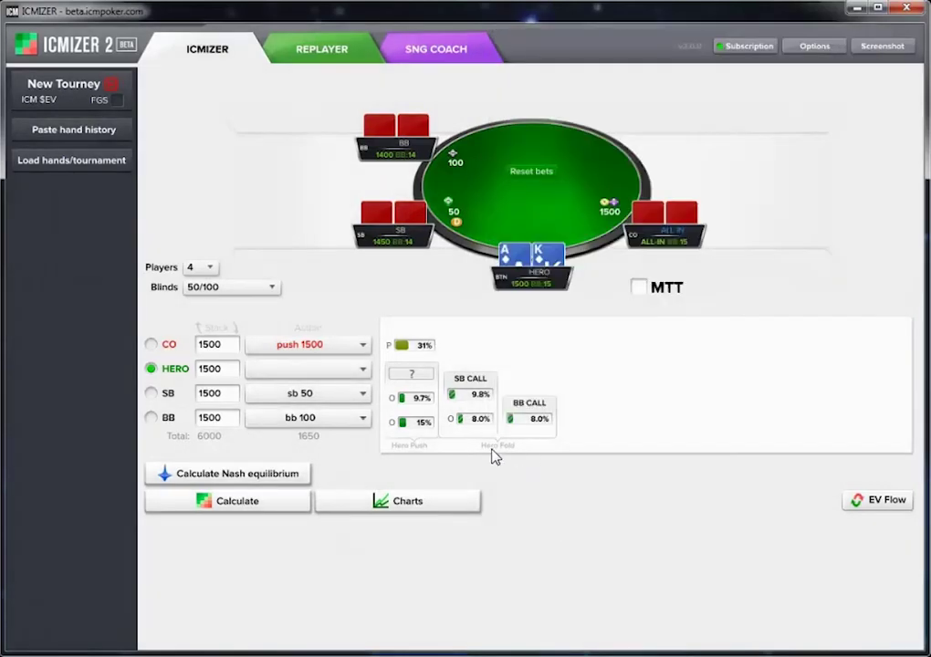
- Add KQs and A9s to the BB's overcall range for the hero fold scenario
{"action": "left_click", "coordinate": [481, 412]}
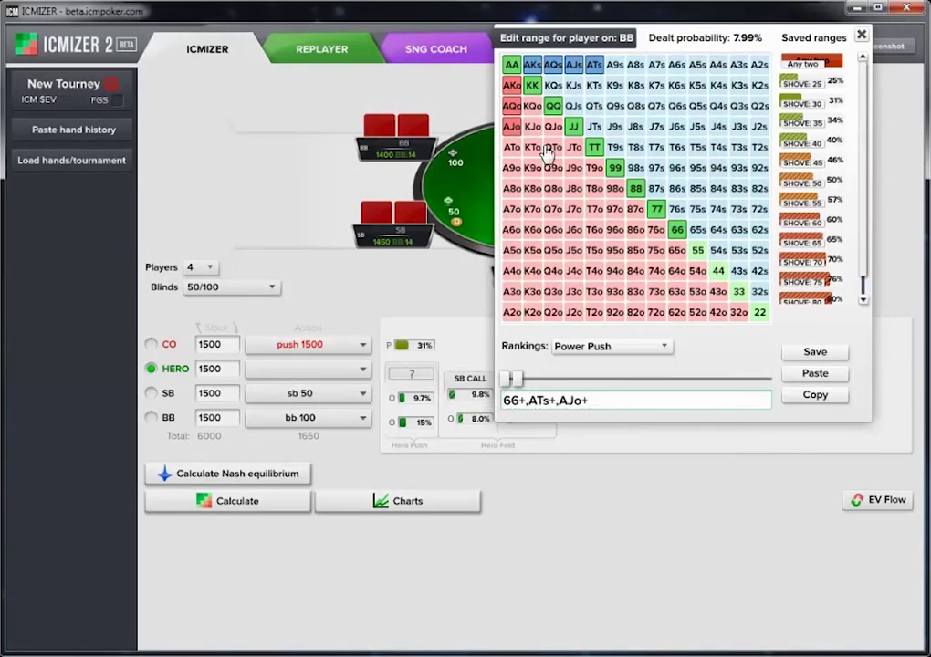
{"action": "left_click", "coordinate": [554, 84]}
{"action": "left_click", "coordinate": [614, 64]}
{"action": "left_click", "coordinate": [424, 531]}
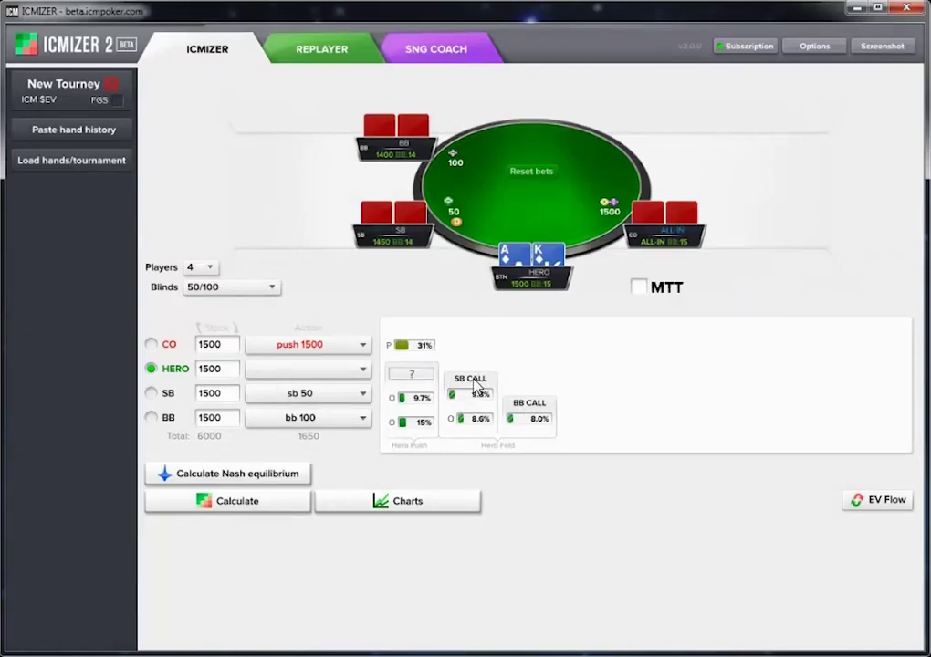
- Add pairs 55, 44 and 33 to the BB call range, then calculate the ICM results and close them
{"action": "left_click", "coordinate": [534, 422]}
{"action": "left_click", "coordinate": [331, 250]}
{"action": "left_click", "coordinate": [350, 271]}
{"action": "left_click", "coordinate": [372, 292]}
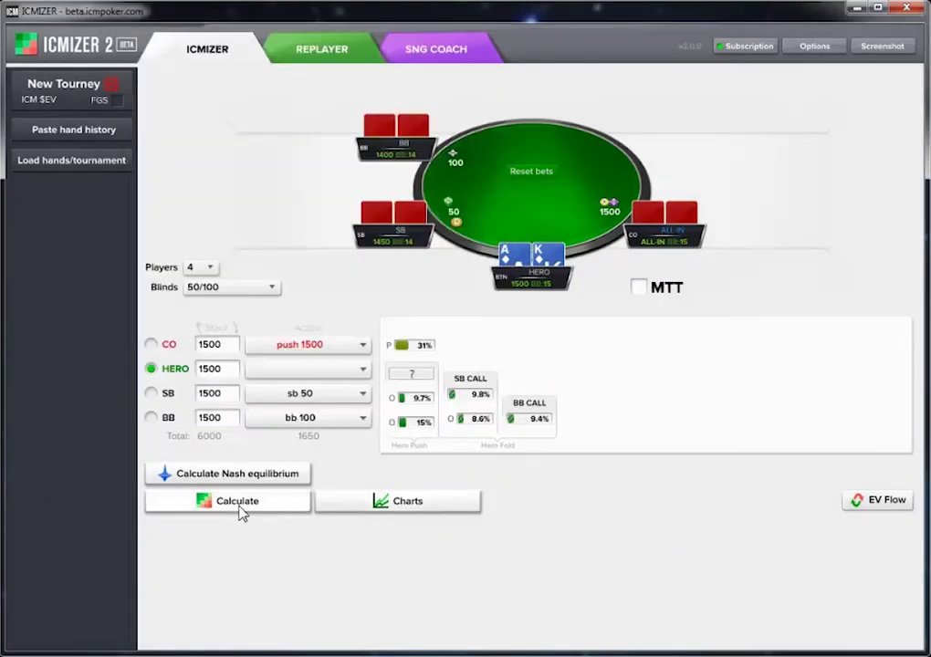
{"action": "left_click", "coordinate": [229, 504]}
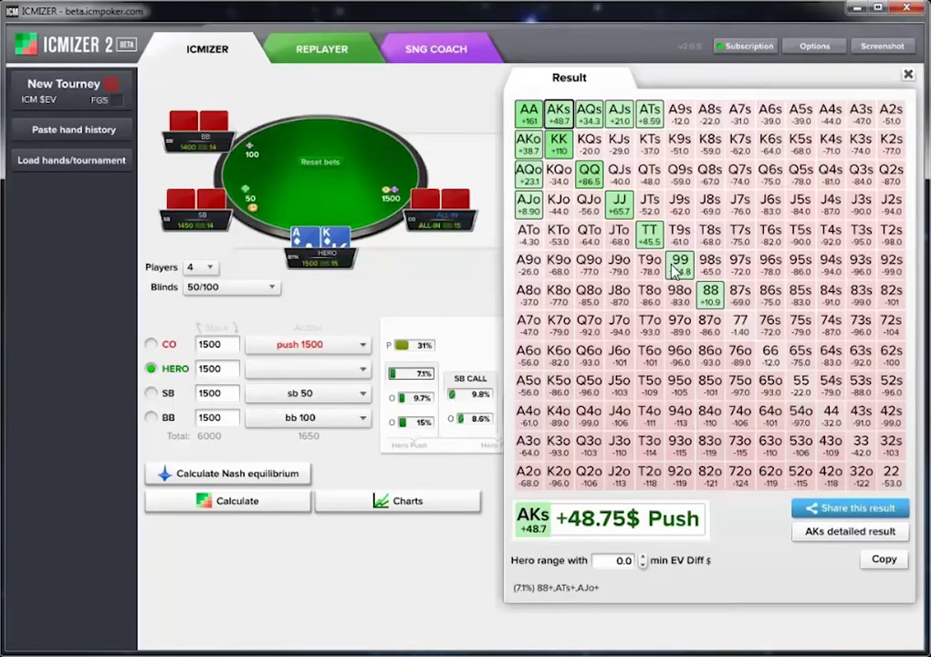
{"action": "left_click", "coordinate": [909, 75]}
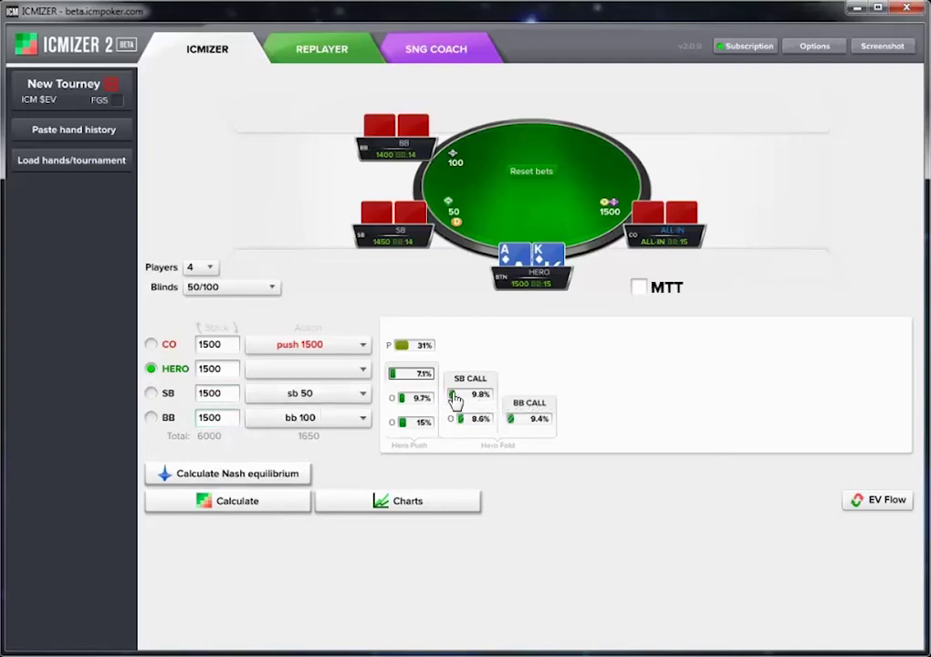
- Widen the SB call range for the hero fold scenario to 53.24%
{"action": "mouse_move", "coordinate": [427, 377]}
{"action": "left_click", "coordinate": [416, 349]}
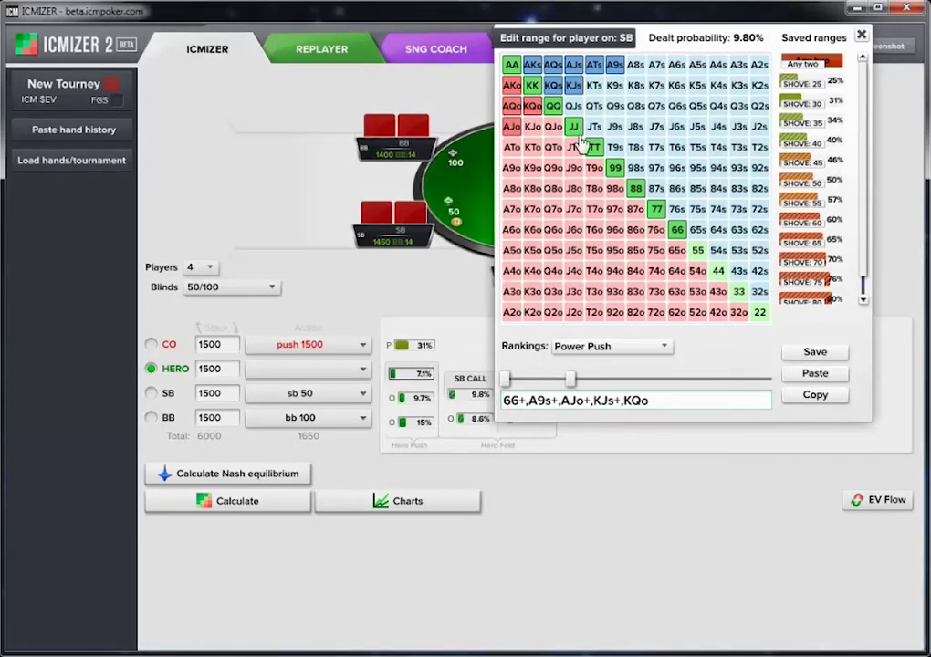
{"action": "left_click_drag", "start_coordinate": [570, 378], "coordinate": [617, 378]}
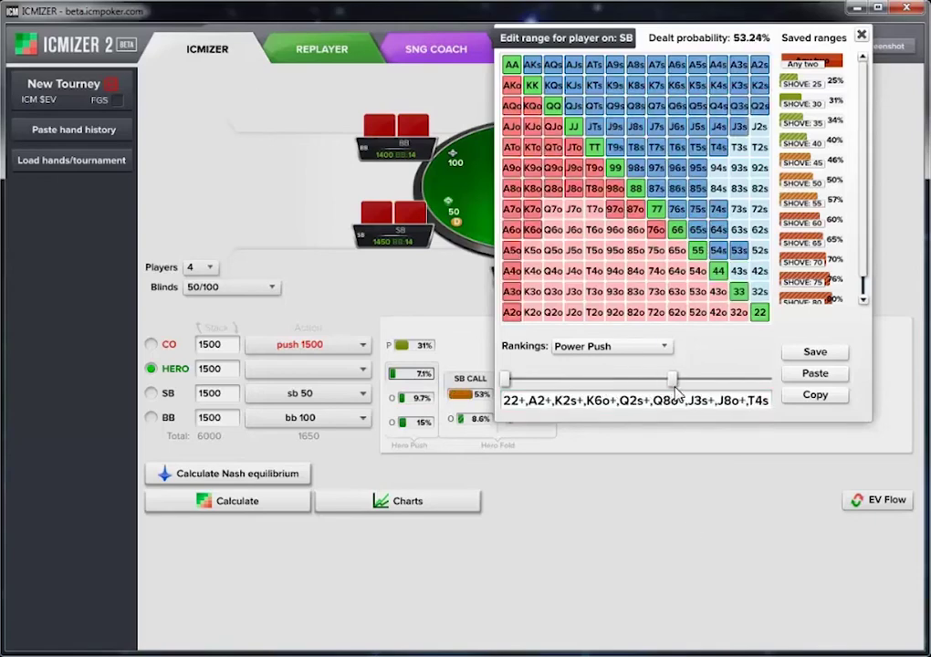
- Widen the BB call range for the hero fold scenario to 67% and recalculate the hero's results
{"action": "left_click", "coordinate": [536, 420]}
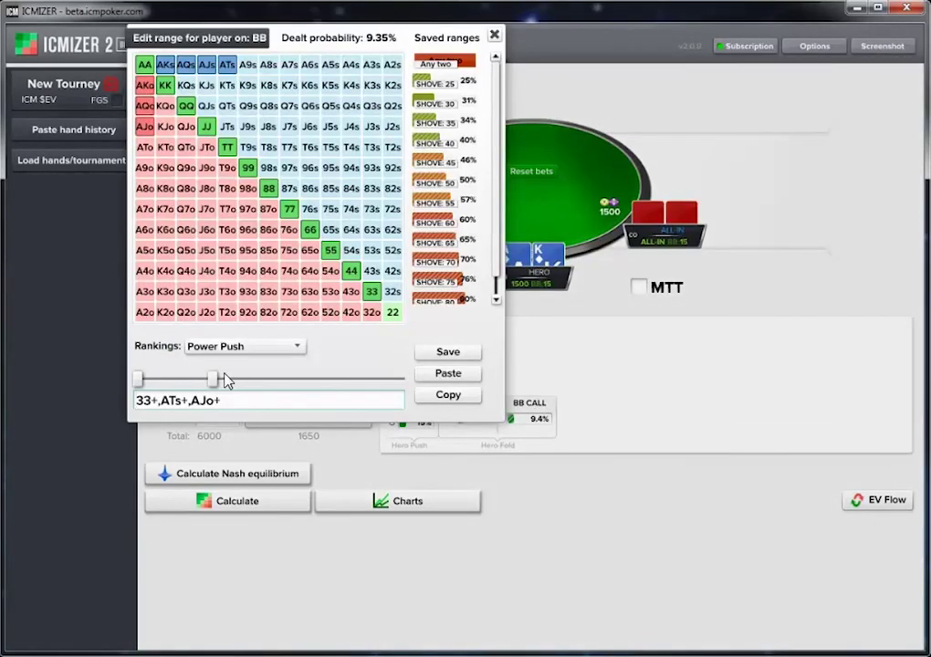
{"action": "left_click_drag", "start_coordinate": [216, 380], "coordinate": [338, 377]}
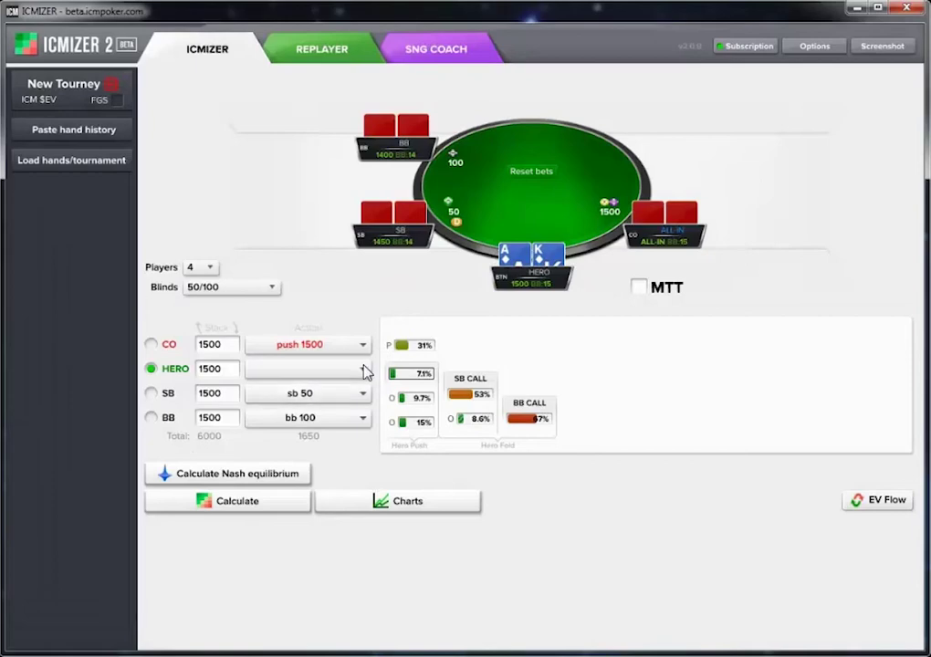
{"action": "left_click", "coordinate": [225, 503]}
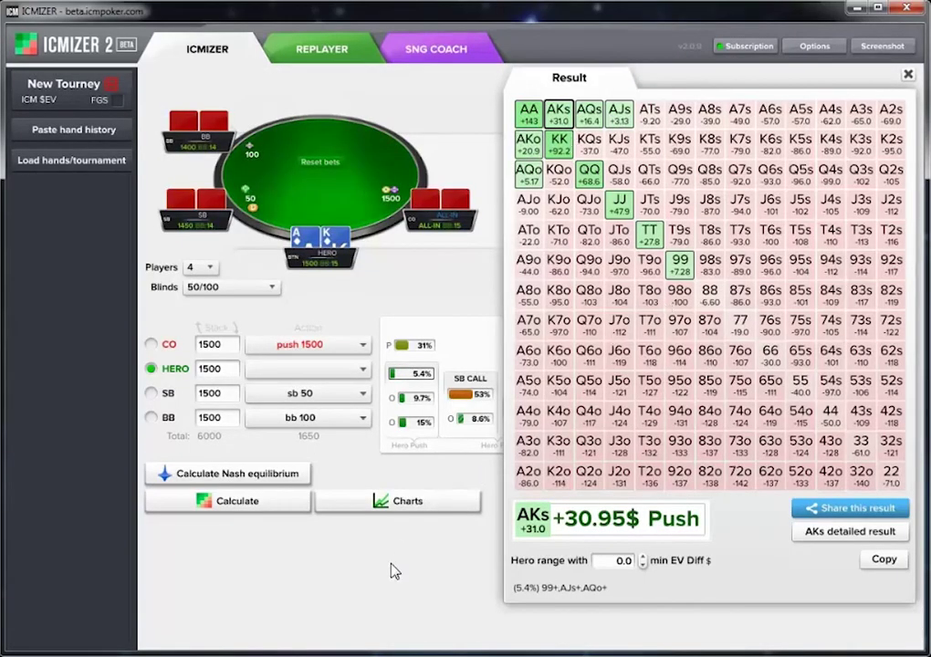
- Set the number of players at the table to 6
{"action": "left_click", "coordinate": [202, 267]}
{"action": "left_click", "coordinate": [206, 351]}
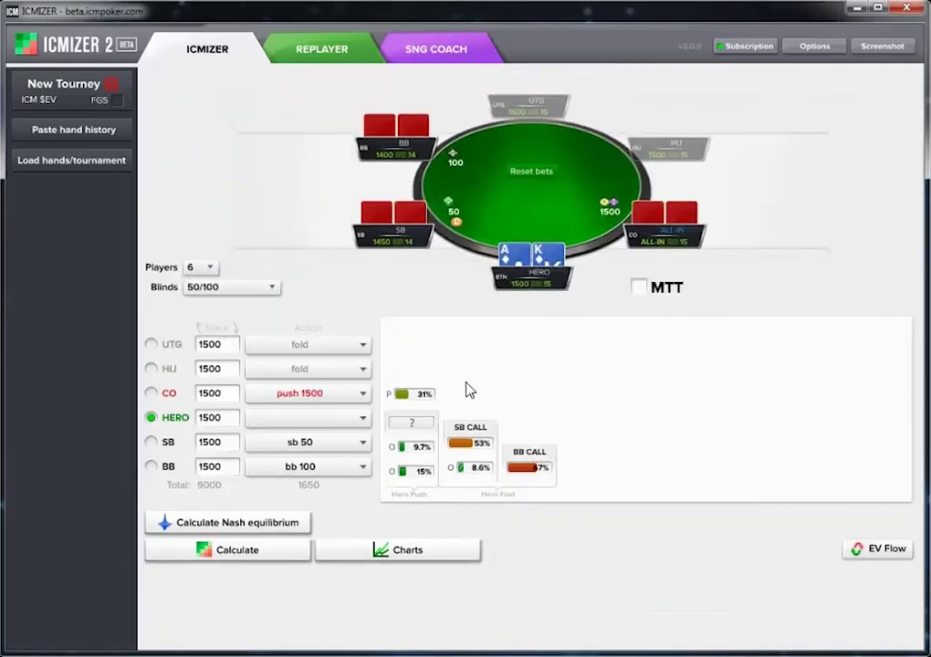
- Move the hero to the UTG seat and set the CO player's action to fold
{"action": "left_click", "coordinate": [151, 344]}
{"action": "left_click", "coordinate": [339, 393]}
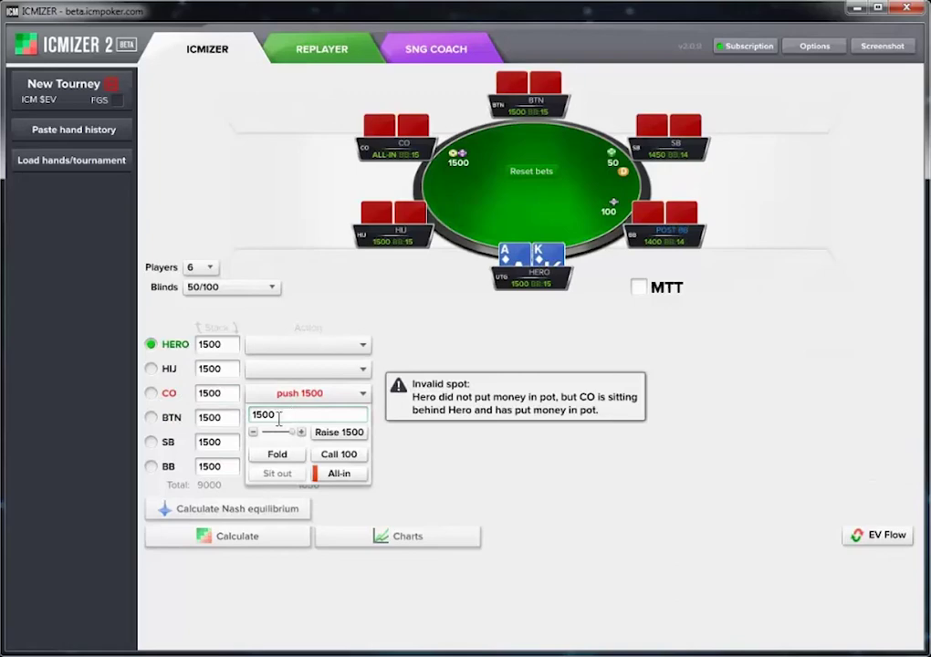
{"action": "left_click", "coordinate": [277, 454]}
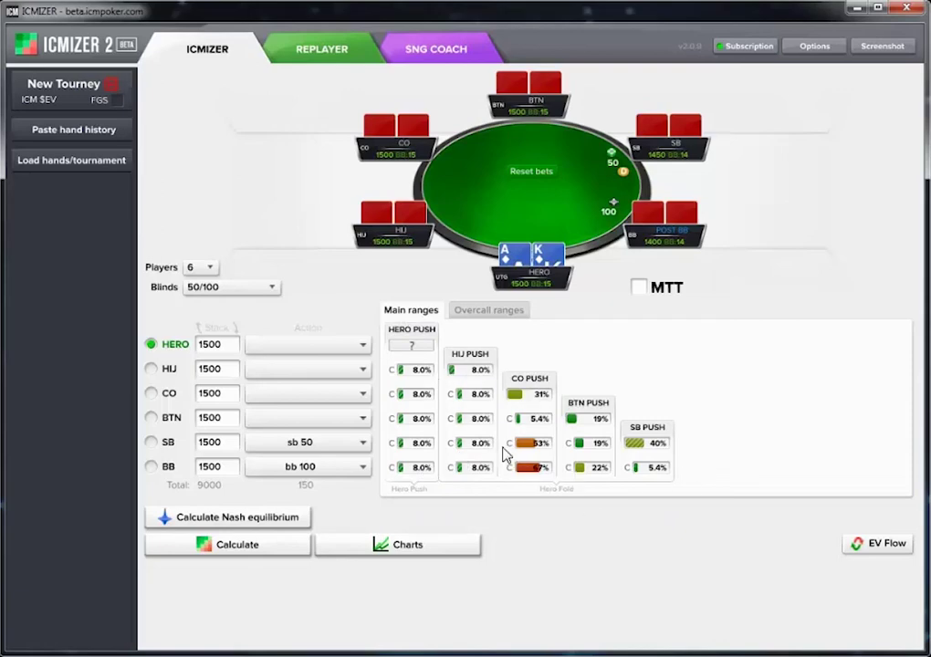
- Review the overcall ranges for the hero, HIJ, CO and BTN pushes, including CO's overcall range behind the HIJ call
{"action": "left_click", "coordinate": [488, 314]}
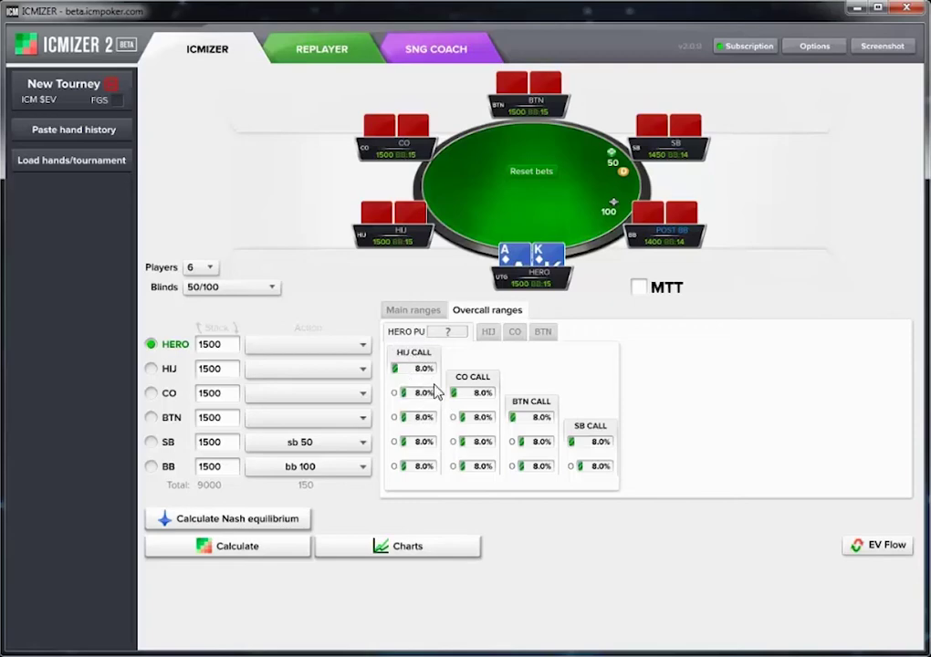
{"action": "left_click", "coordinate": [489, 335]}
{"action": "left_click", "coordinate": [516, 334]}
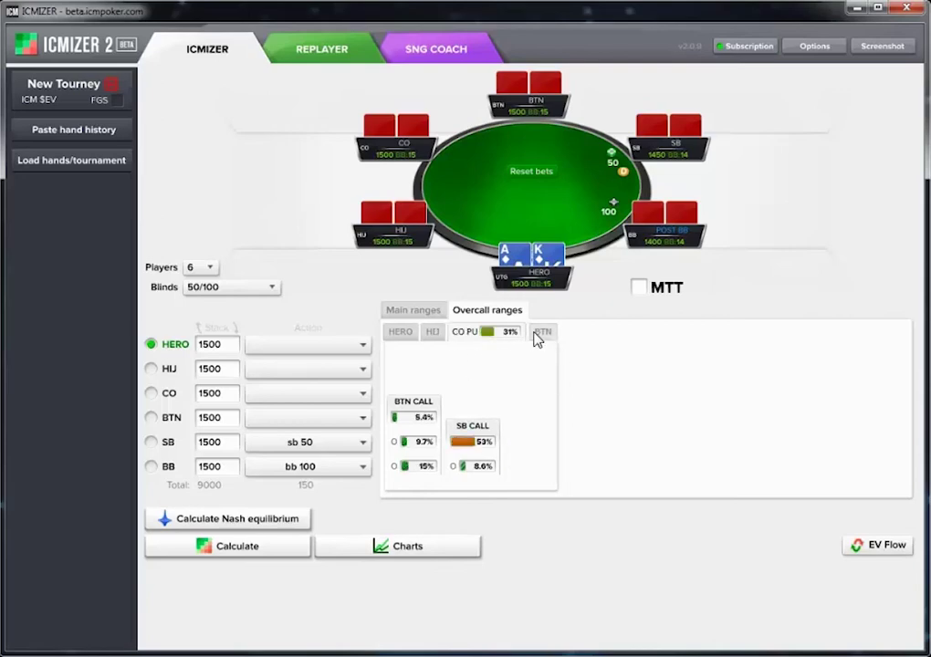
{"action": "left_click", "coordinate": [539, 334]}
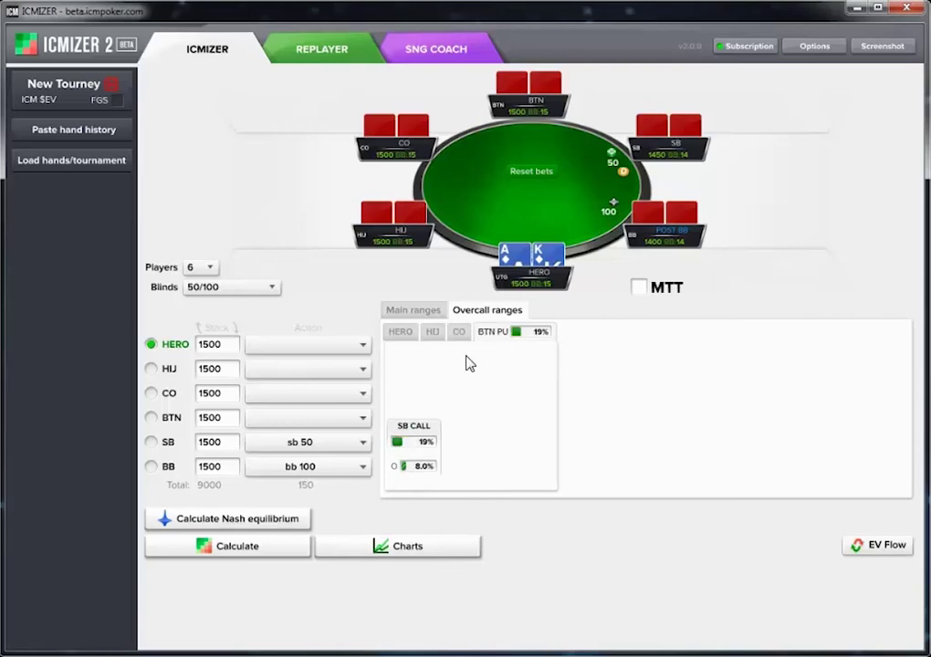
{"action": "left_click", "coordinate": [409, 332]}
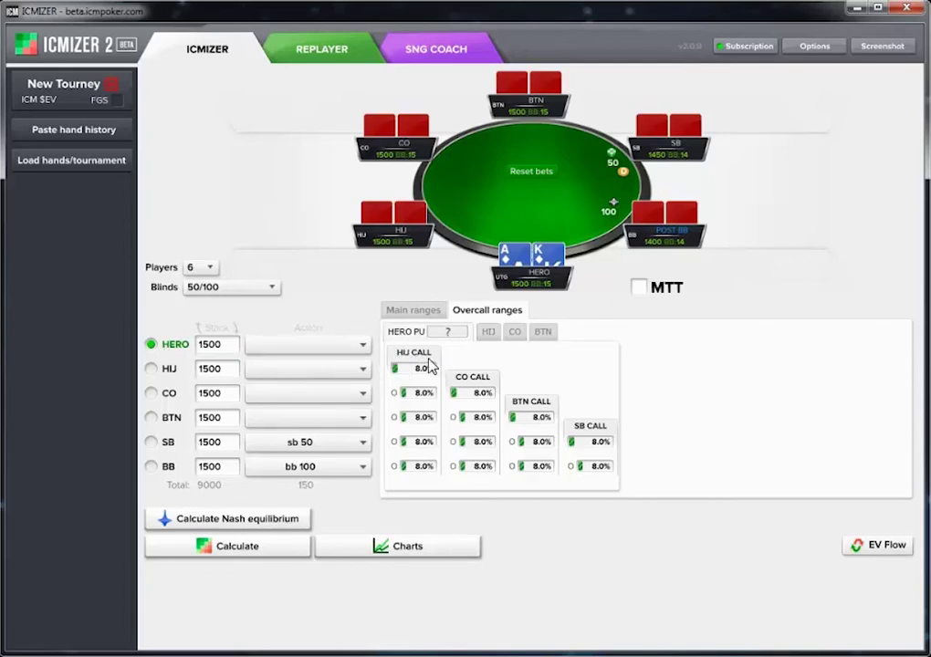
{"action": "left_click", "coordinate": [429, 421]}
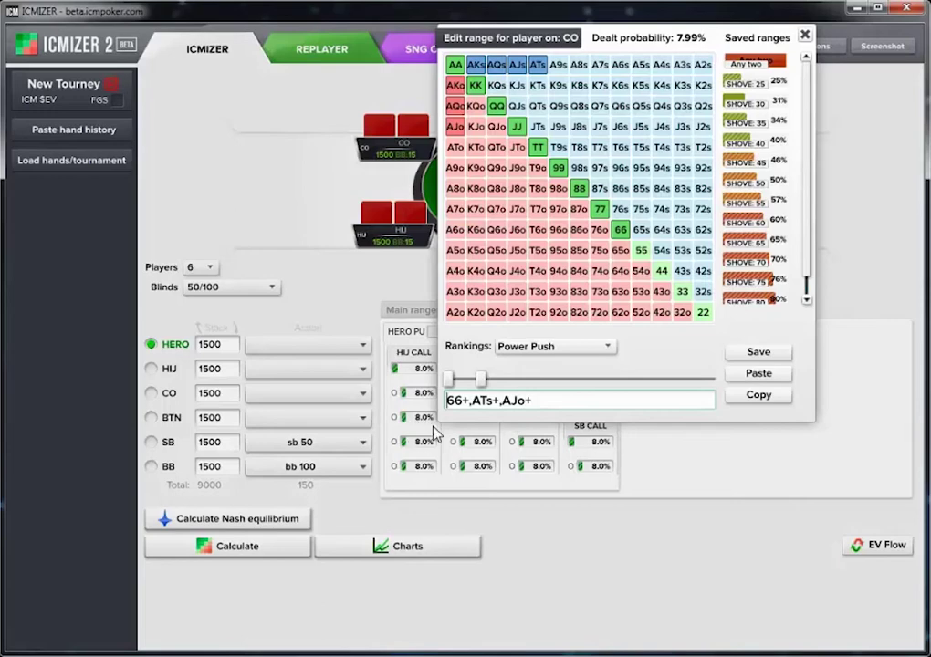
{"action": "left_click", "coordinate": [729, 477]}
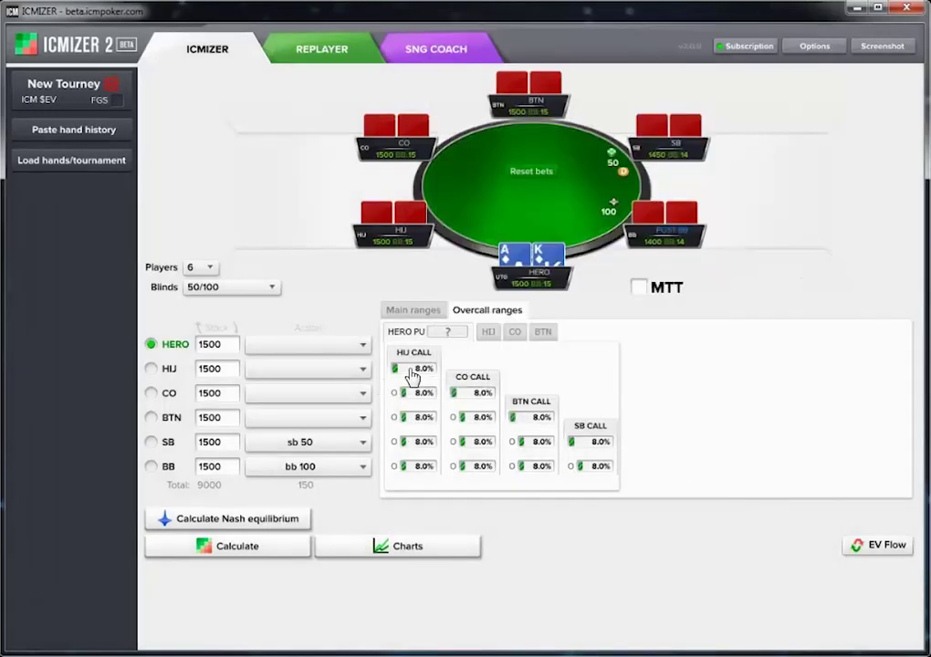
- Widen the HIJ call range against the hero's push to 28%
{"action": "left_click", "coordinate": [411, 311]}
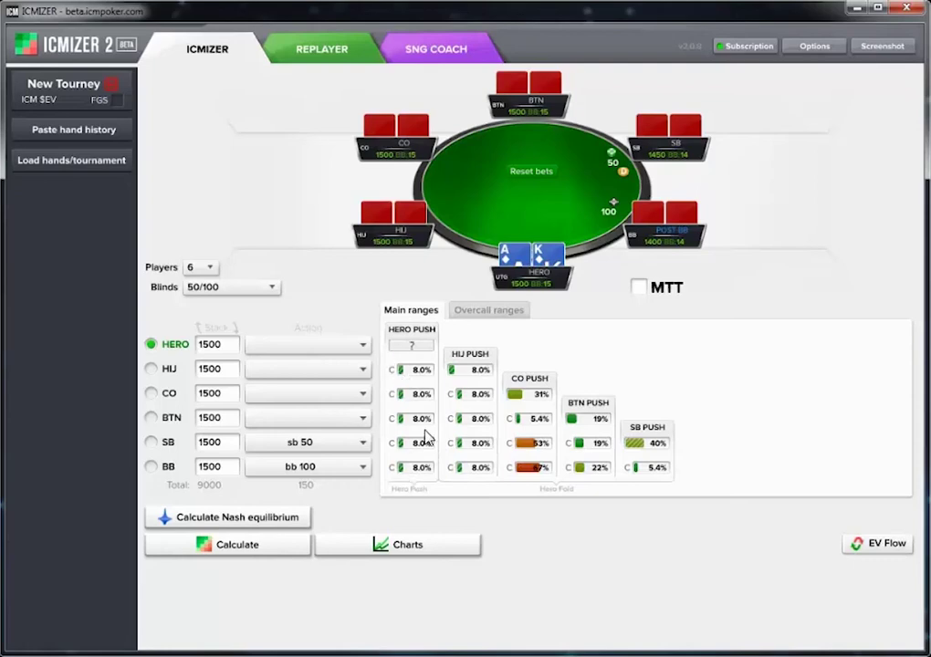
{"action": "left_click", "coordinate": [421, 378]}
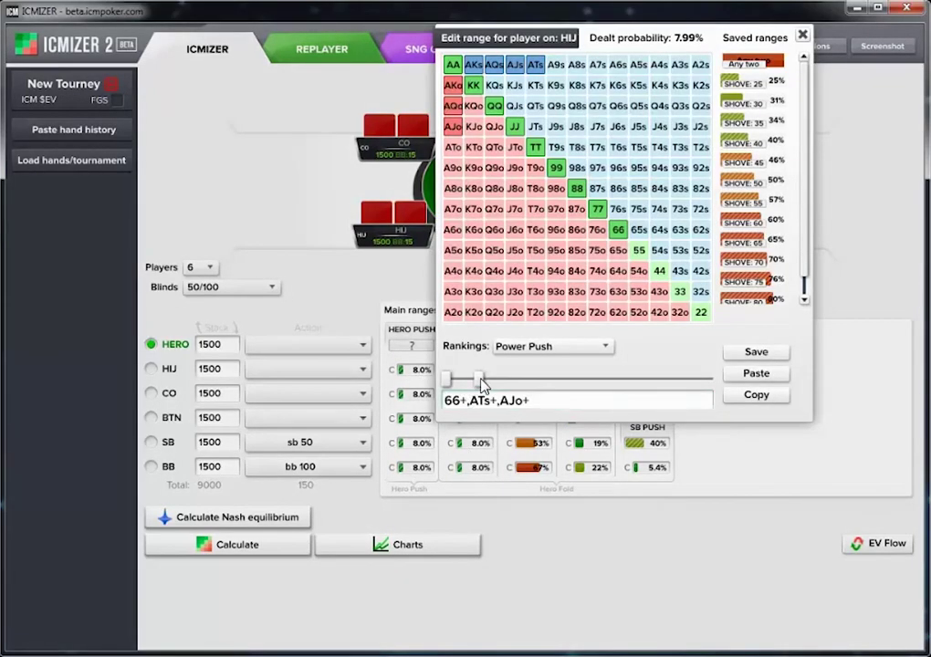
{"action": "left_click_drag", "start_coordinate": [481, 382], "coordinate": [536, 378]}
{"action": "left_click", "coordinate": [570, 423]}
- Set CO's overcall range behind the HIJ call of the hero's push to 11.61% (44+,A8s+,A9o+,KQs)
{"action": "left_click", "coordinate": [501, 311]}
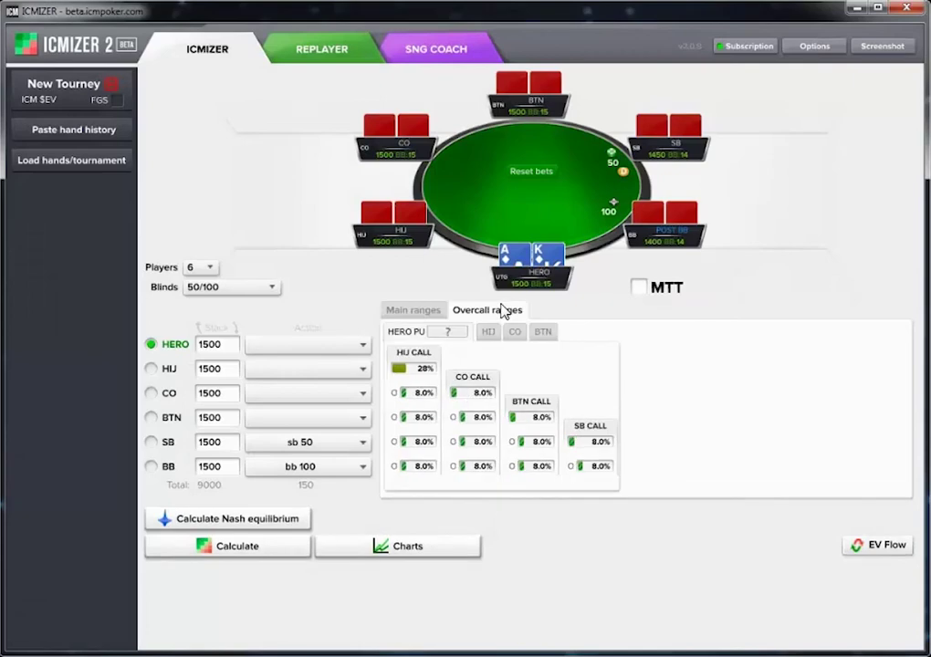
{"action": "mouse_move", "coordinate": [423, 374]}
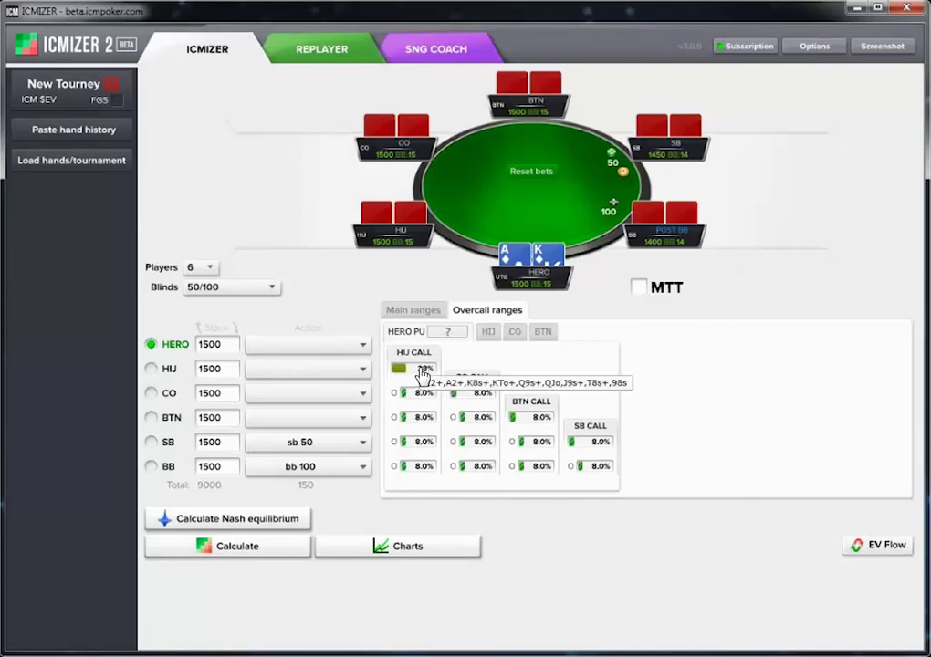
{"action": "left_click", "coordinate": [406, 394]}
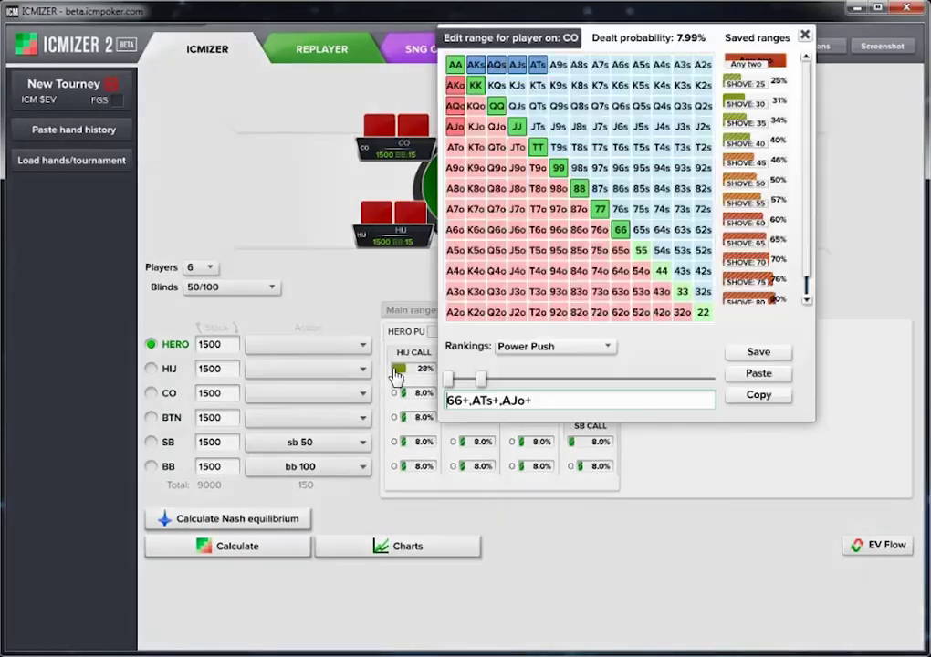
{"action": "left_click_drag", "start_coordinate": [481, 378], "coordinate": [491, 378]}
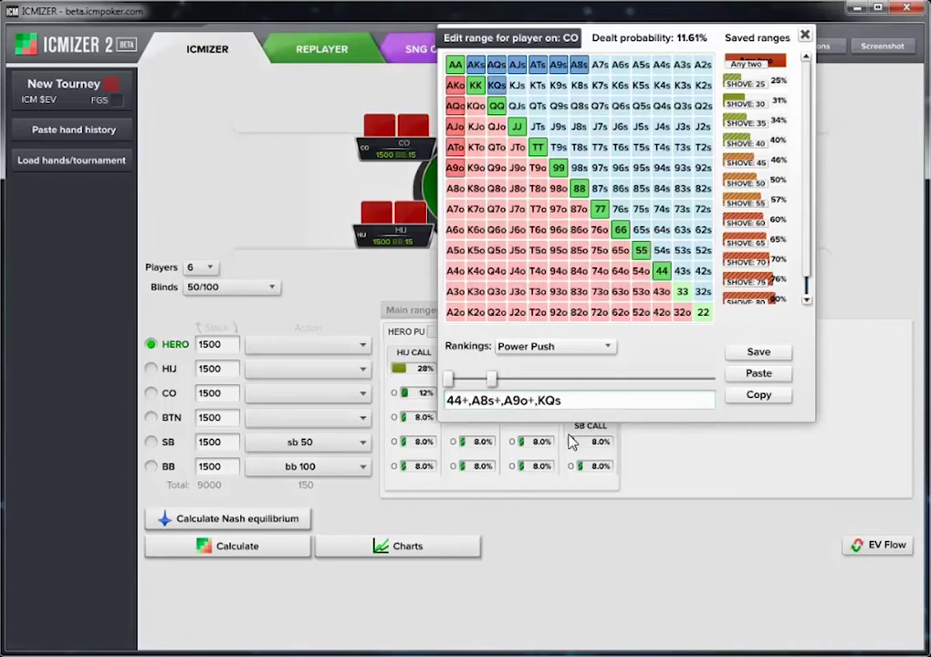
{"action": "left_click", "coordinate": [571, 442]}
- Examine the overcall ranges for the HIJ, CO and BTN pushes and compare them with the main ranges
{"action": "left_click", "coordinate": [491, 334]}
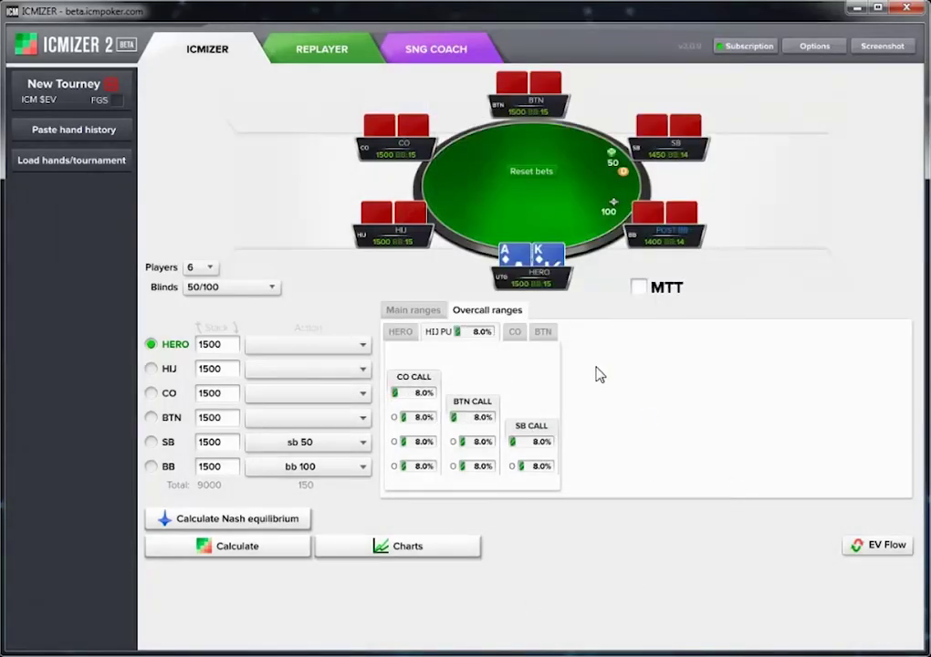
{"action": "left_click", "coordinate": [514, 332]}
{"action": "left_click", "coordinate": [546, 332]}
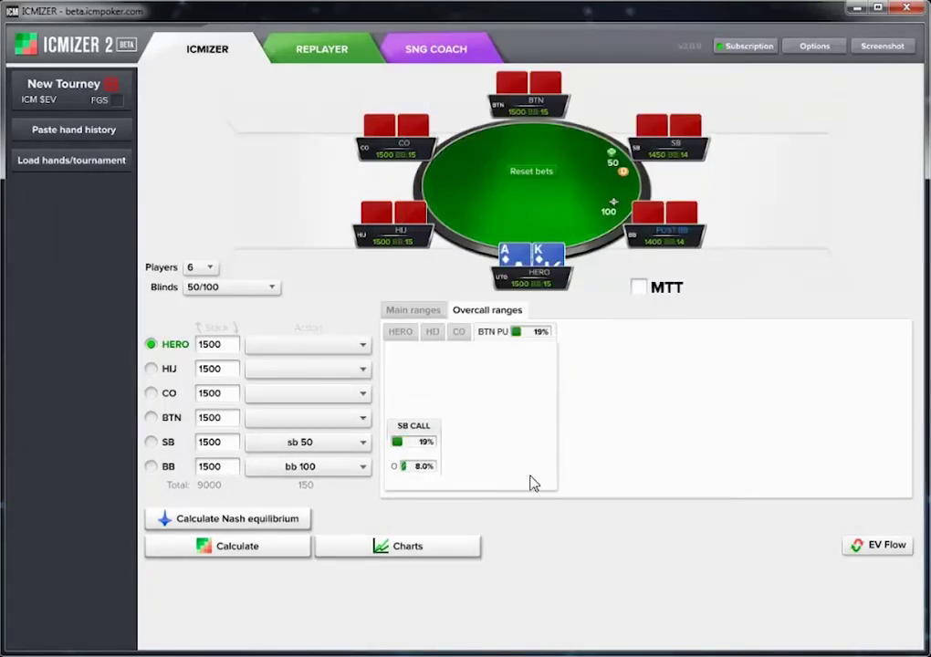
{"action": "left_click", "coordinate": [410, 312]}
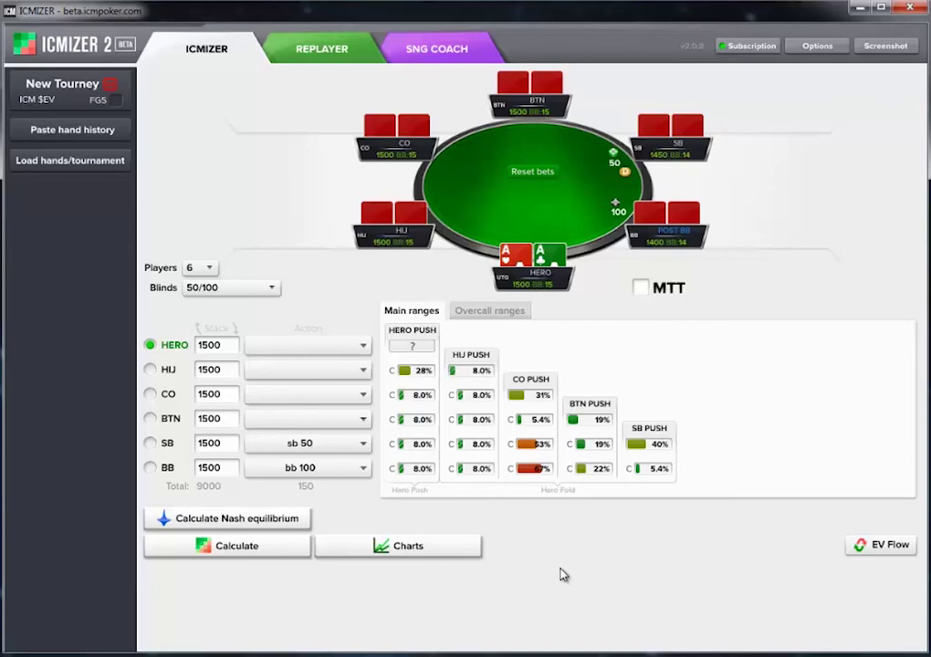
{"action": "left_click", "coordinate": [484, 313]}
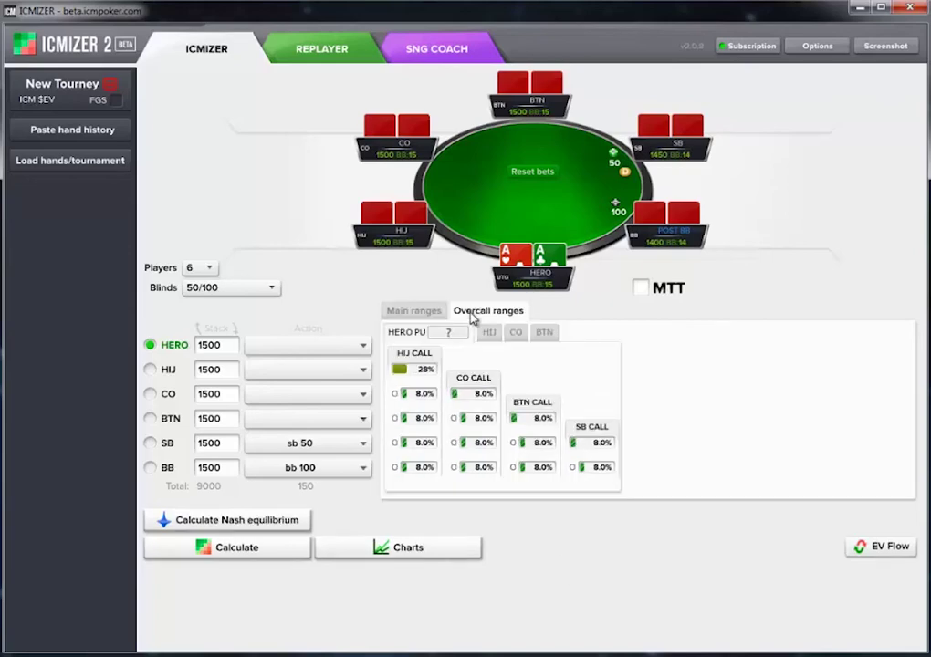
{"action": "left_click", "coordinate": [487, 332]}
{"action": "left_click", "coordinate": [517, 333]}
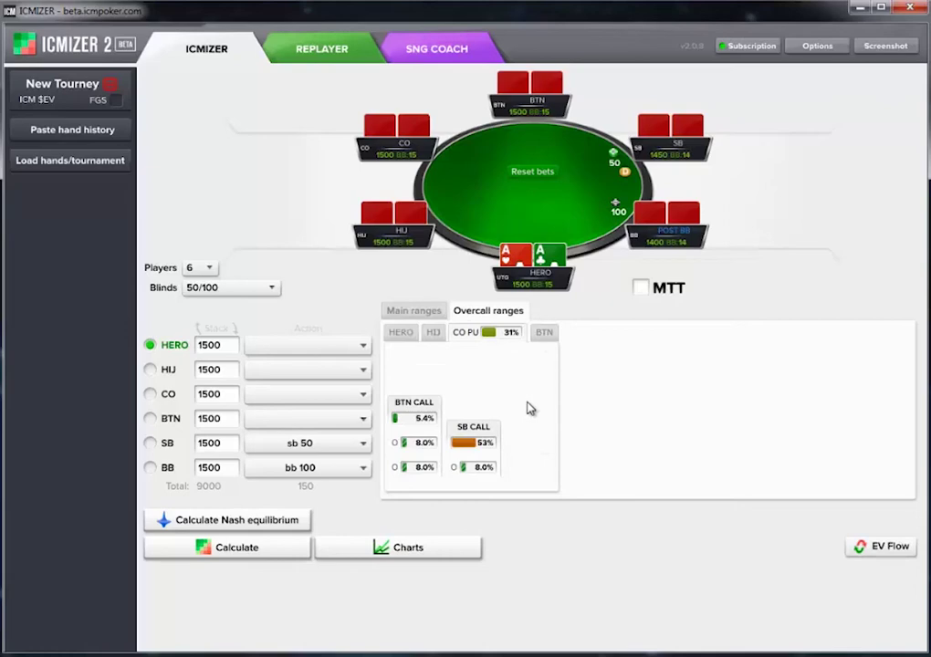
{"action": "left_click", "coordinate": [413, 314]}
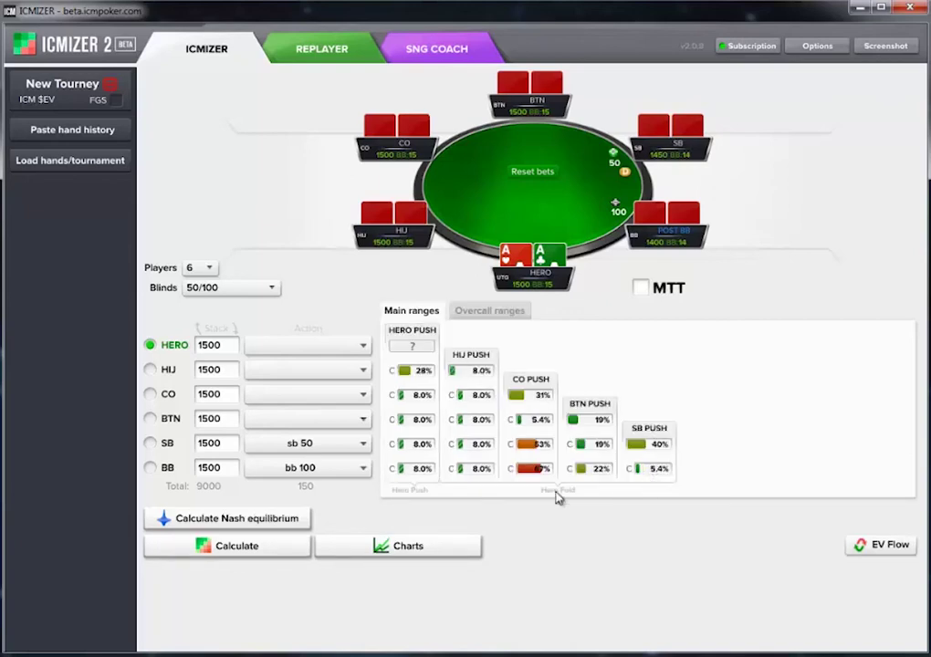
- Calculate the Nash equilibrium ranges and check the equilibrium overcall ranges for the CO and HIJ pushes
{"action": "left_click", "coordinate": [229, 523]}
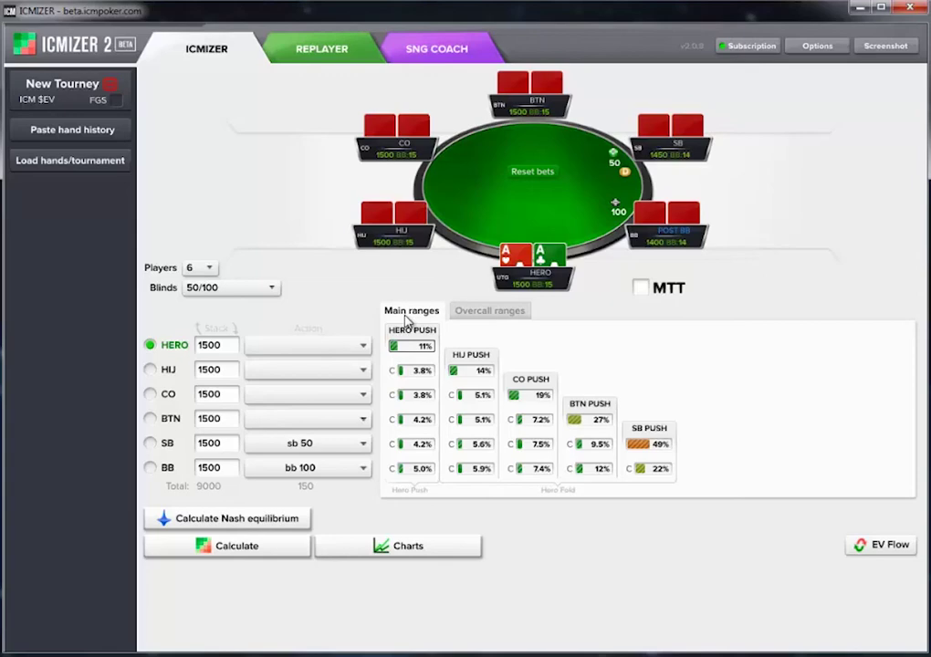
{"action": "left_click", "coordinate": [492, 312]}
{"action": "left_click", "coordinate": [461, 334]}
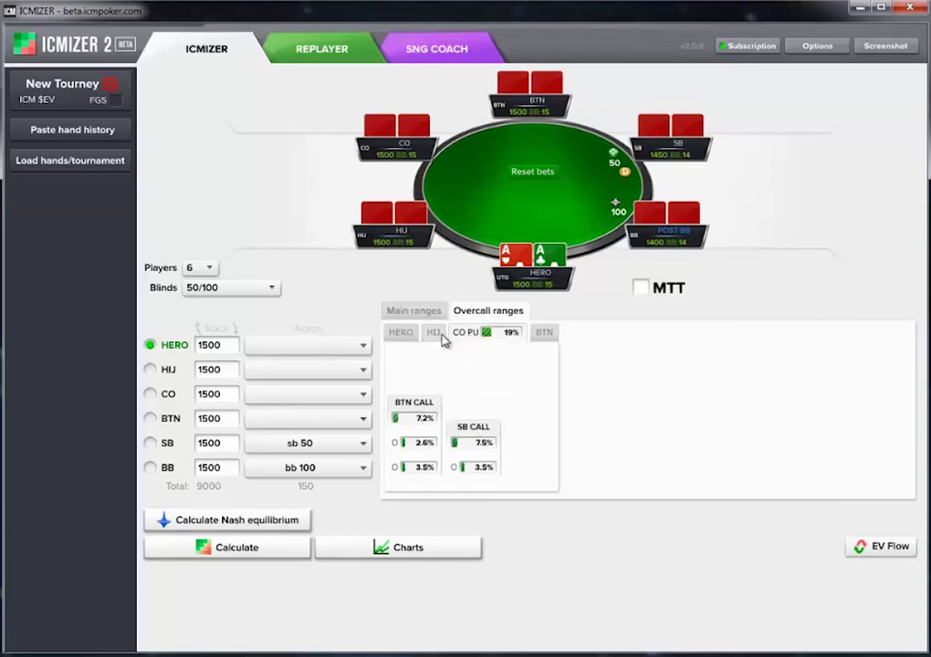
{"action": "left_click", "coordinate": [436, 334]}
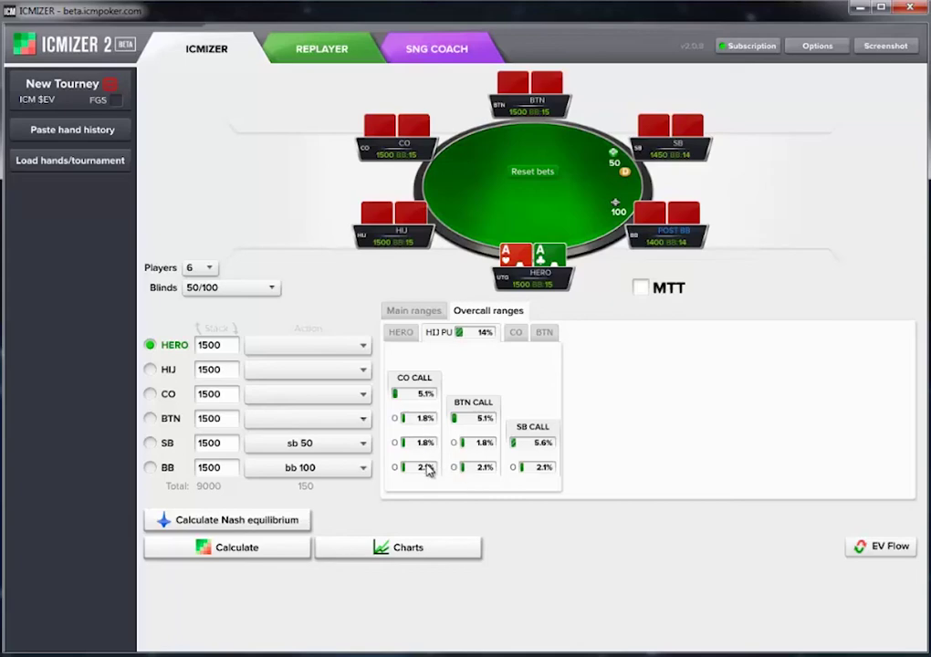
{"action": "left_click", "coordinate": [413, 310]}
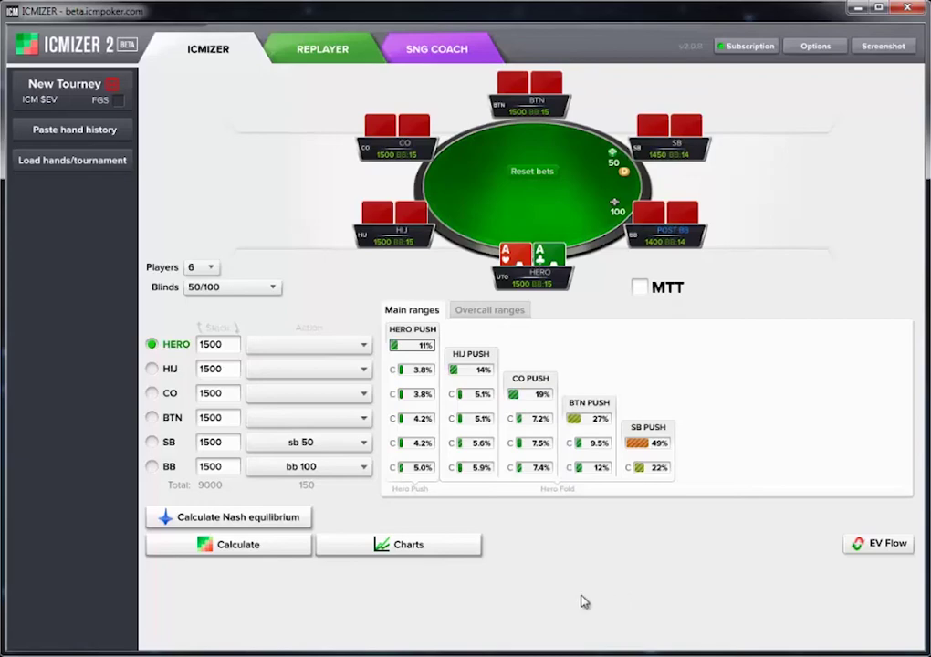
- Build charts against CO's call range of the hero's push, checking the hand EV chart's ranking options and the range chart
{"action": "left_click", "coordinate": [383, 545]}
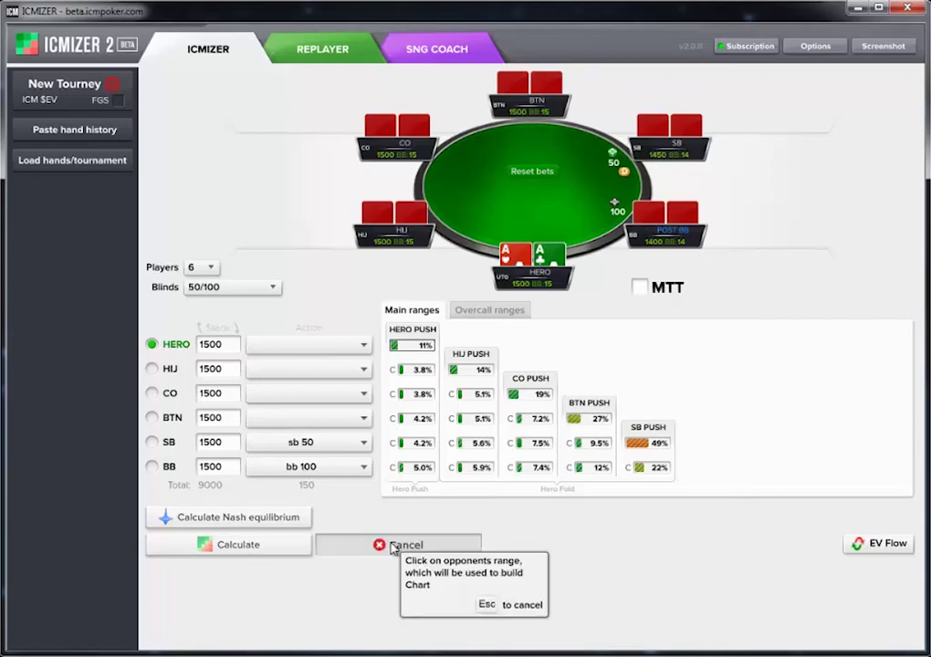
{"action": "left_click", "coordinate": [411, 400]}
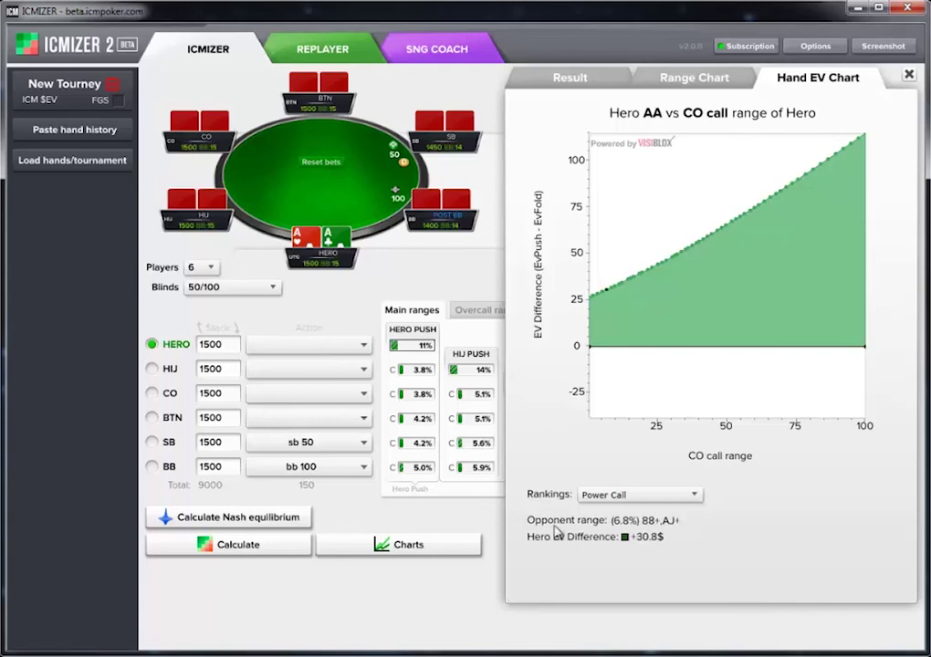
{"action": "left_click", "coordinate": [621, 498]}
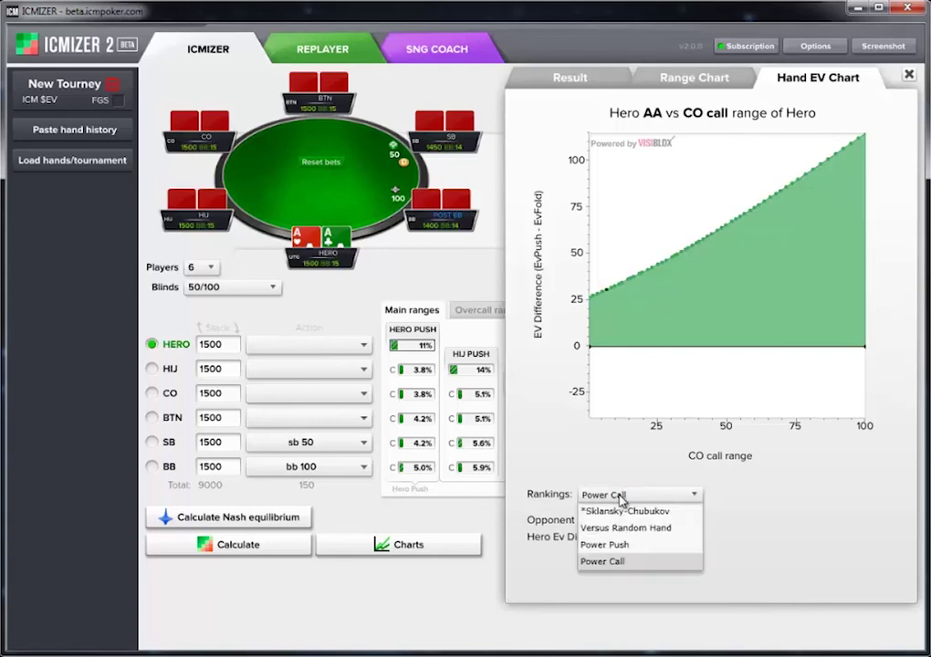
{"action": "left_click", "coordinate": [622, 498]}
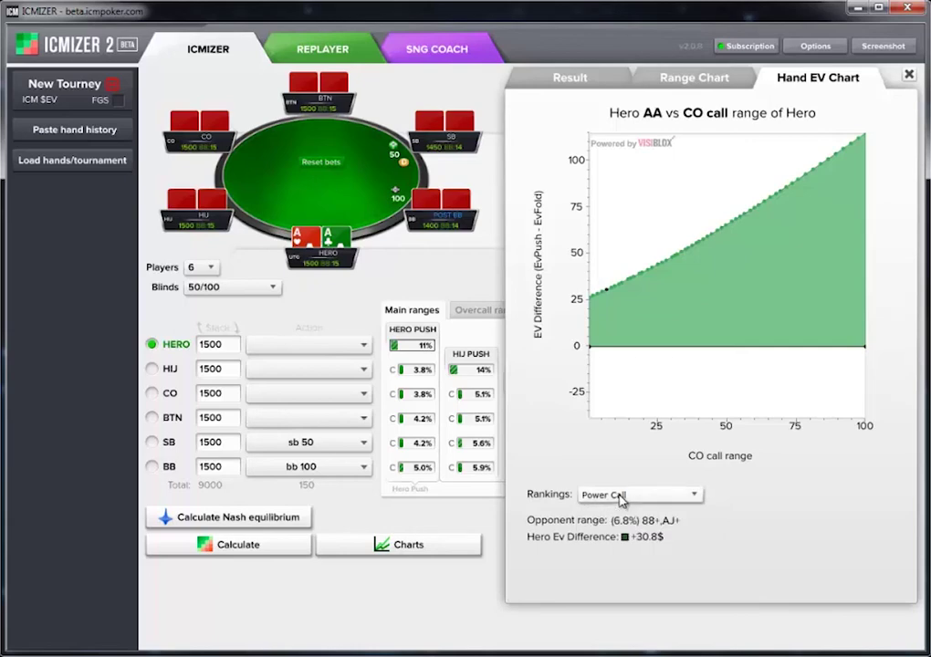
{"action": "left_click", "coordinate": [692, 82]}
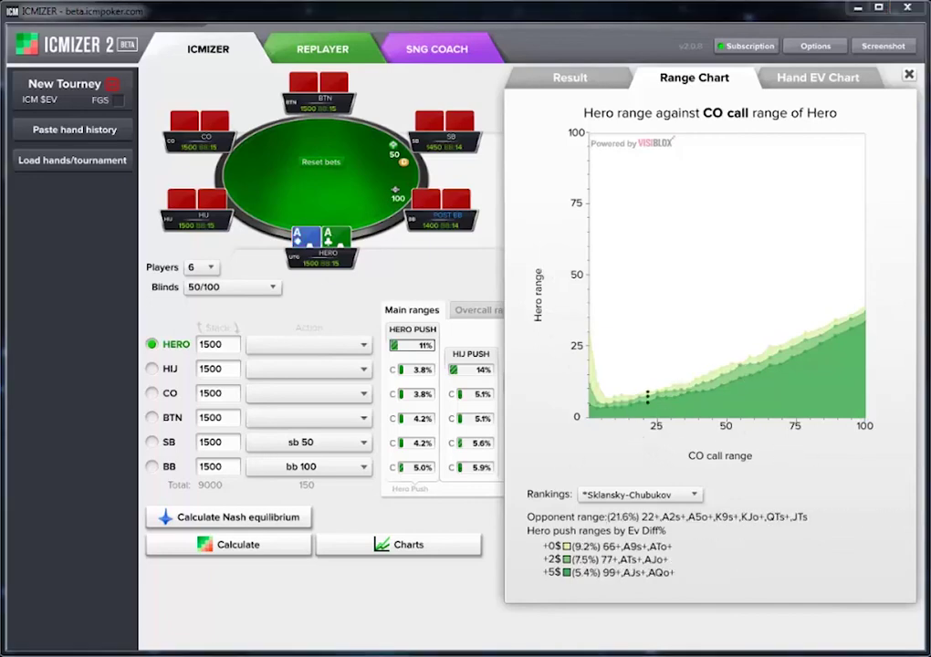
- Share the calculated result for the hero's push and copy its link
{"action": "left_click", "coordinate": [570, 79]}
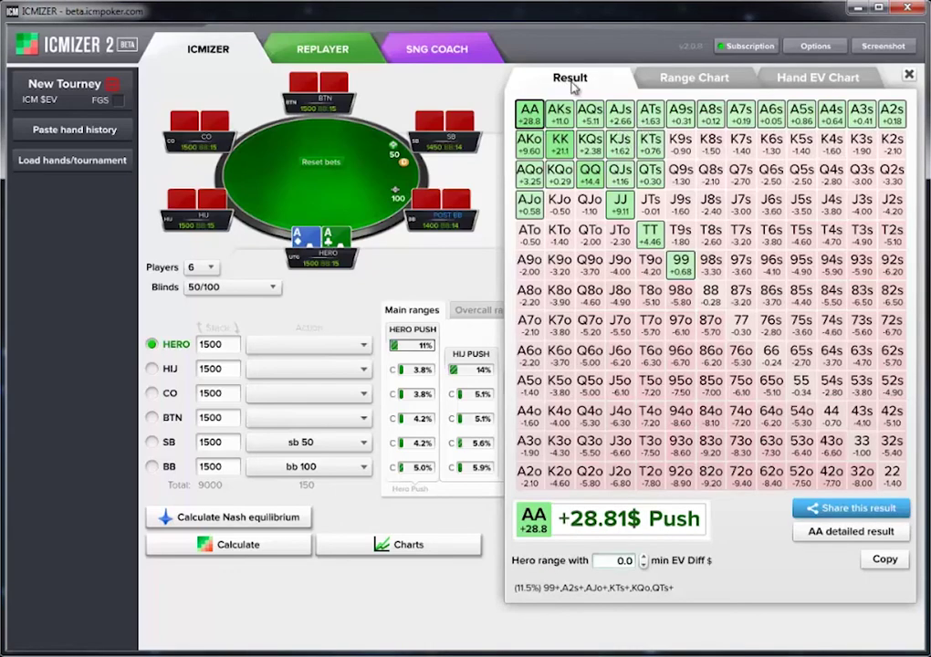
{"action": "left_click", "coordinate": [863, 515]}
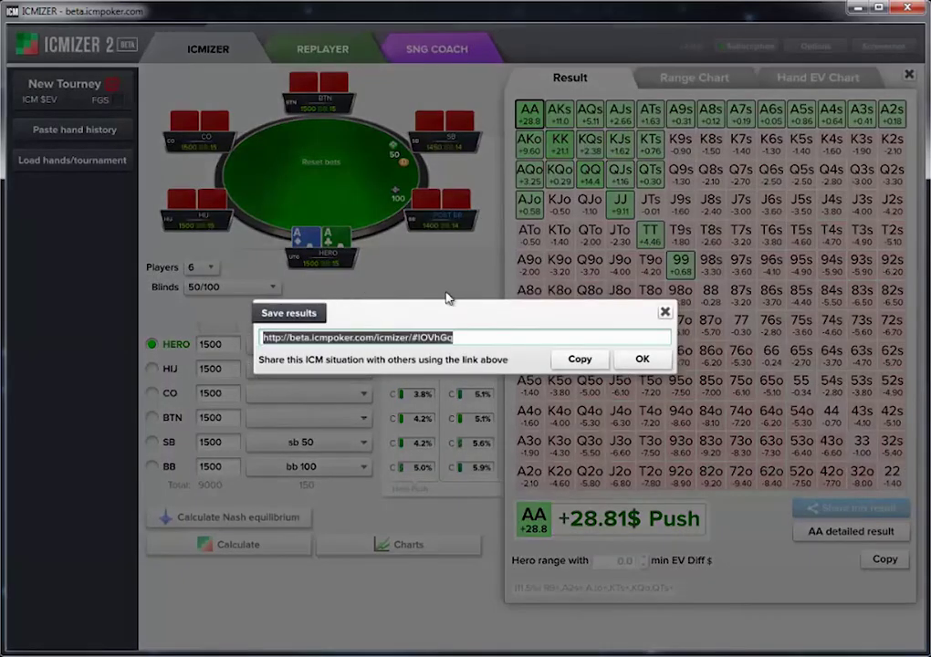
{"action": "left_click", "coordinate": [584, 359]}
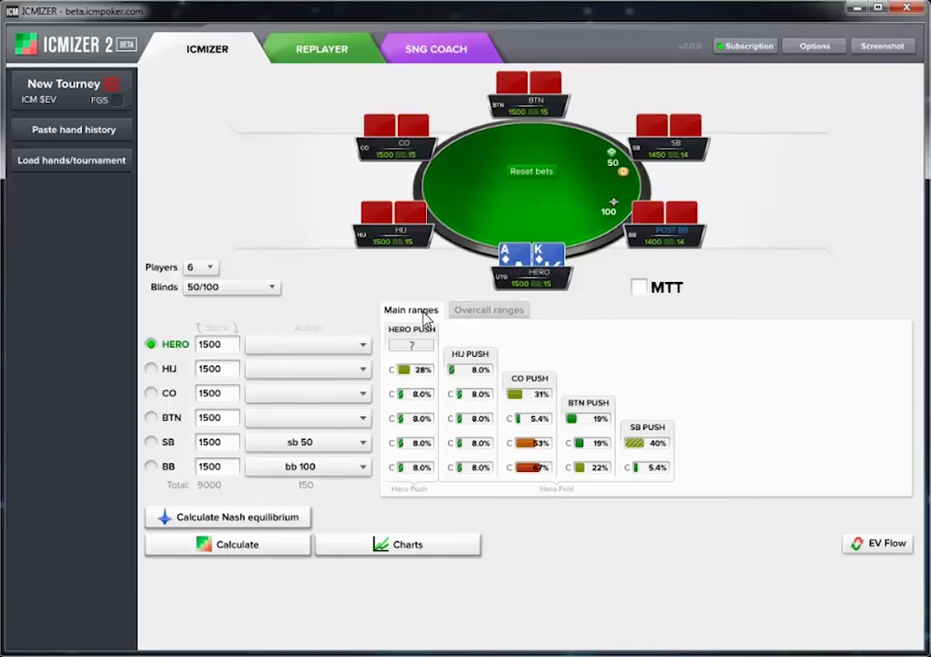
- Move the hero to the BTN seat, facing a raise to 250 from HIJ and a 1500 all-in push from CO
{"action": "left_click", "coordinate": [151, 417]}
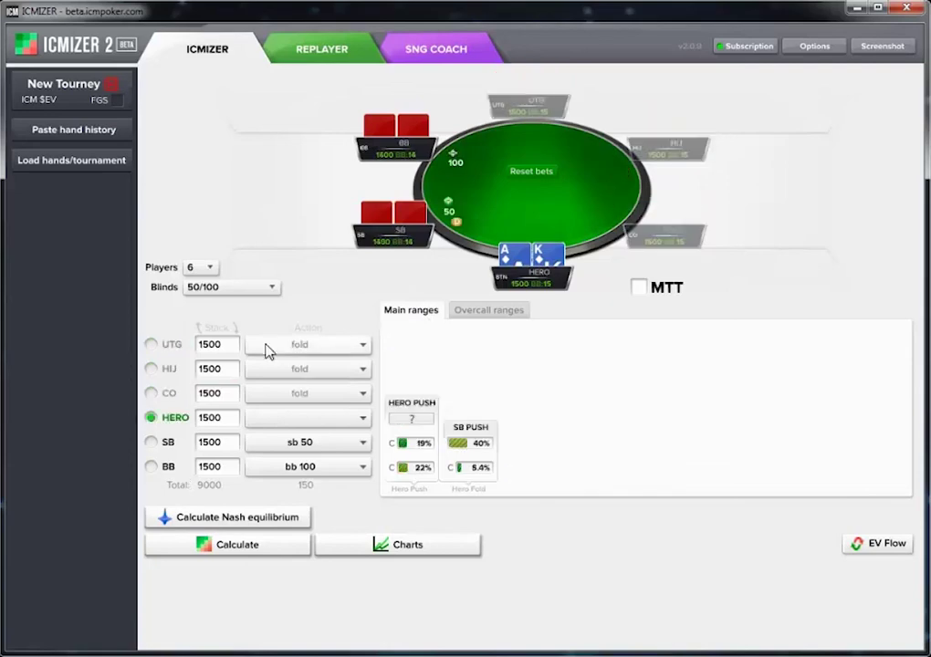
{"action": "left_click", "coordinate": [301, 417]}
{"action": "left_click", "coordinate": [300, 407]}
{"action": "left_click", "coordinate": [339, 407]}
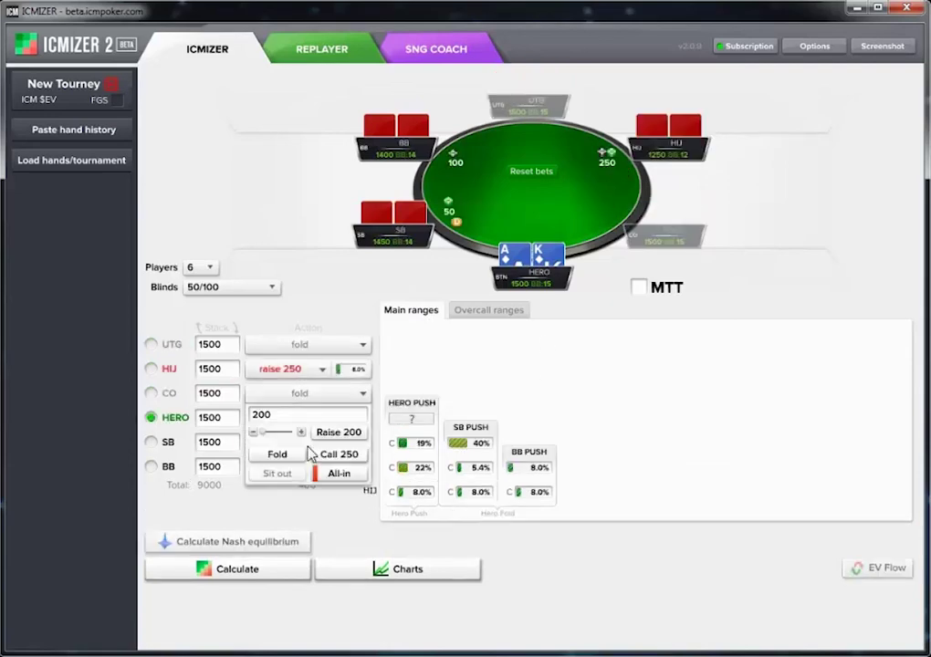
{"action": "left_click", "coordinate": [338, 473]}
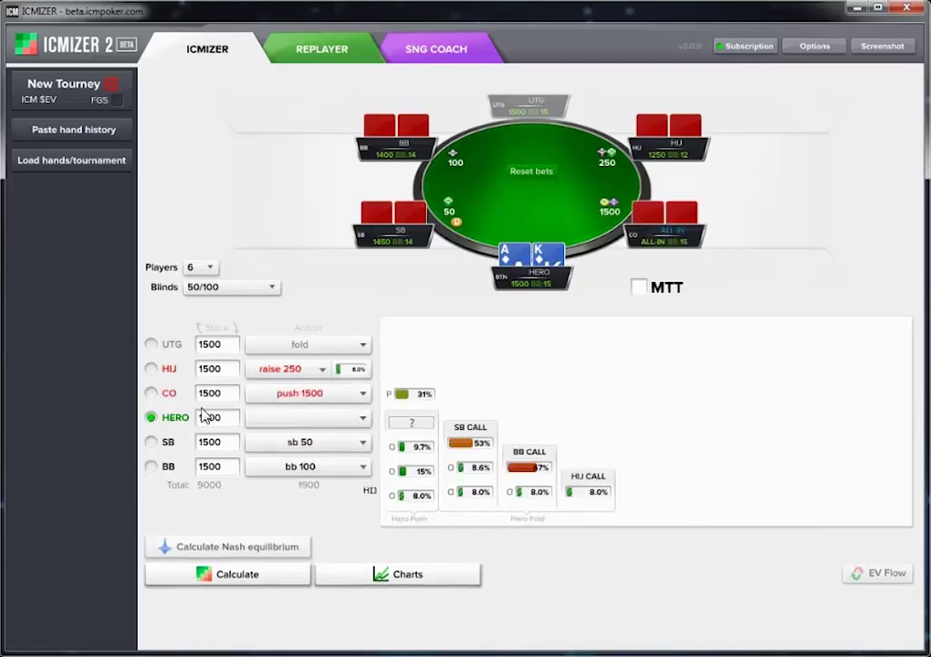
- Reset the bets at the table and check the options for loading multiple hands or a tournament
{"action": "left_click", "coordinate": [544, 175]}
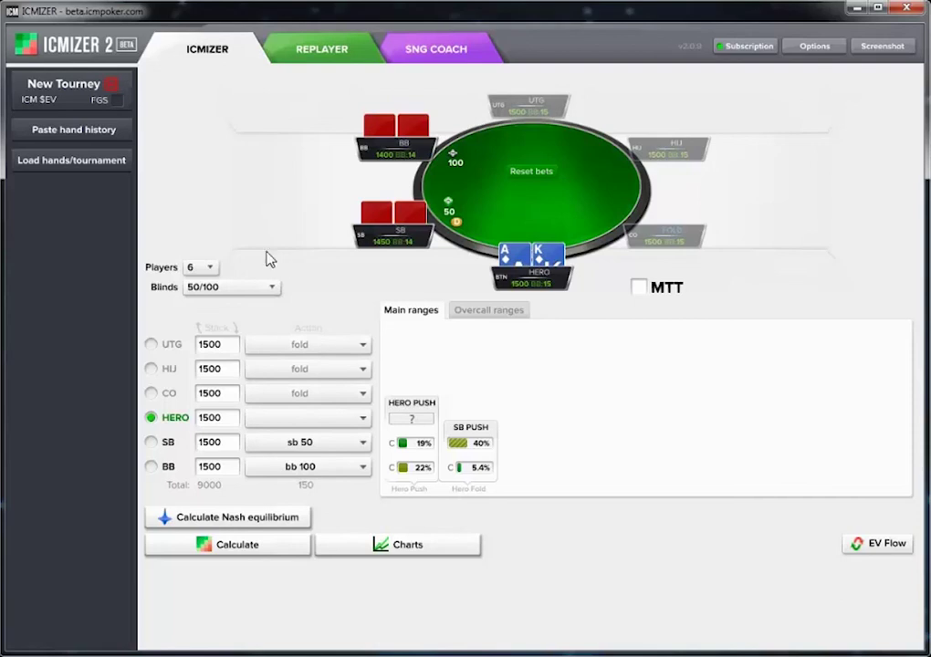
{"action": "left_click", "coordinate": [74, 167]}
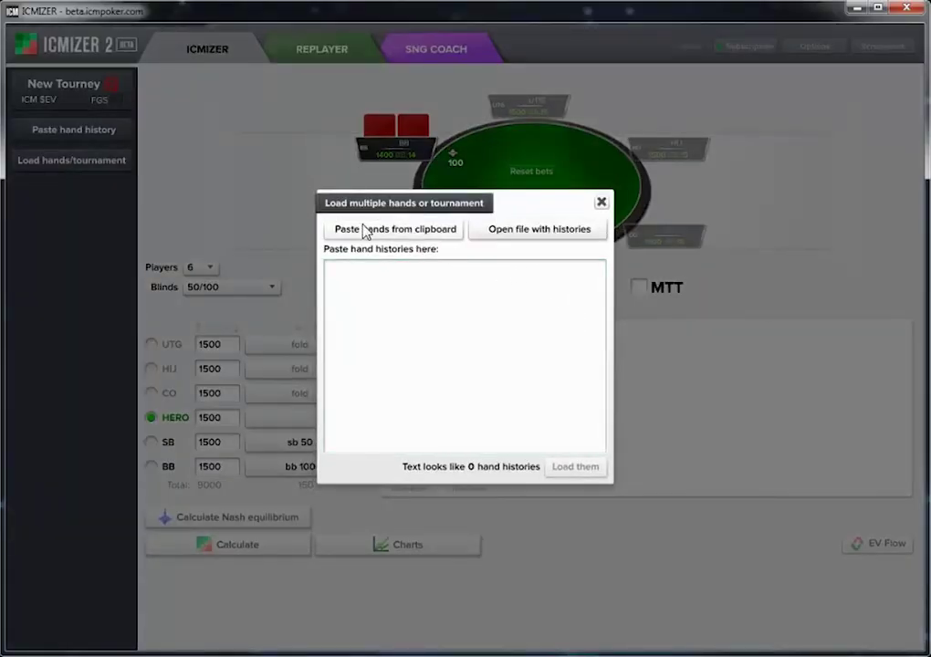
{"action": "left_click", "coordinate": [602, 202]}
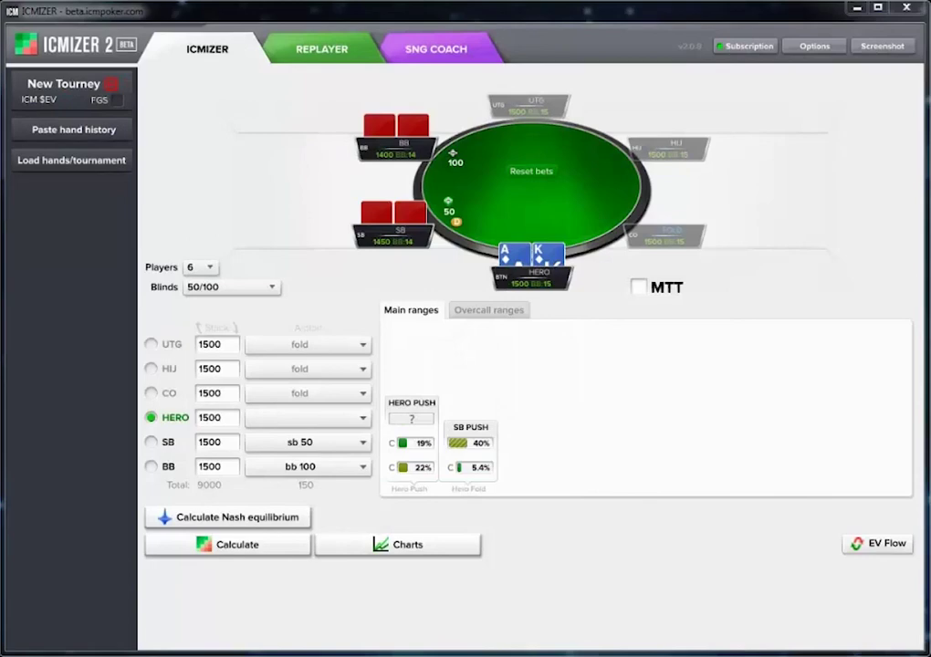
- Copy the whole hand history from the icmizerexamplehand file in Notepad and paste it into ICMIZER as a hand history
{"action": "left_click_drag", "start_coordinate": [545, 218], "coordinate": [603, 128]}
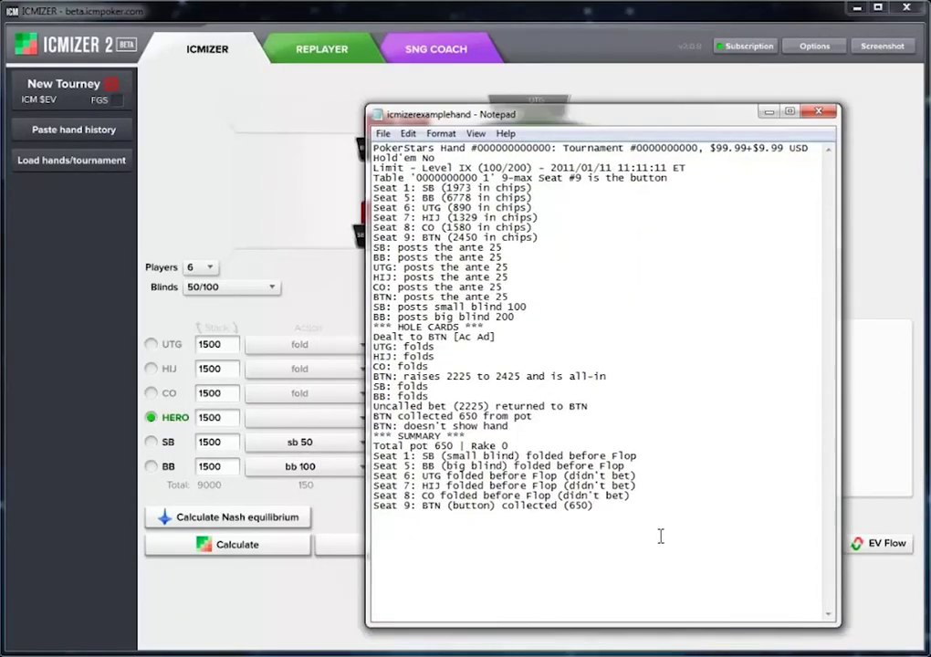
{"action": "key", "text": "ctrl+a"}
{"action": "right_click", "coordinate": [492, 233]}
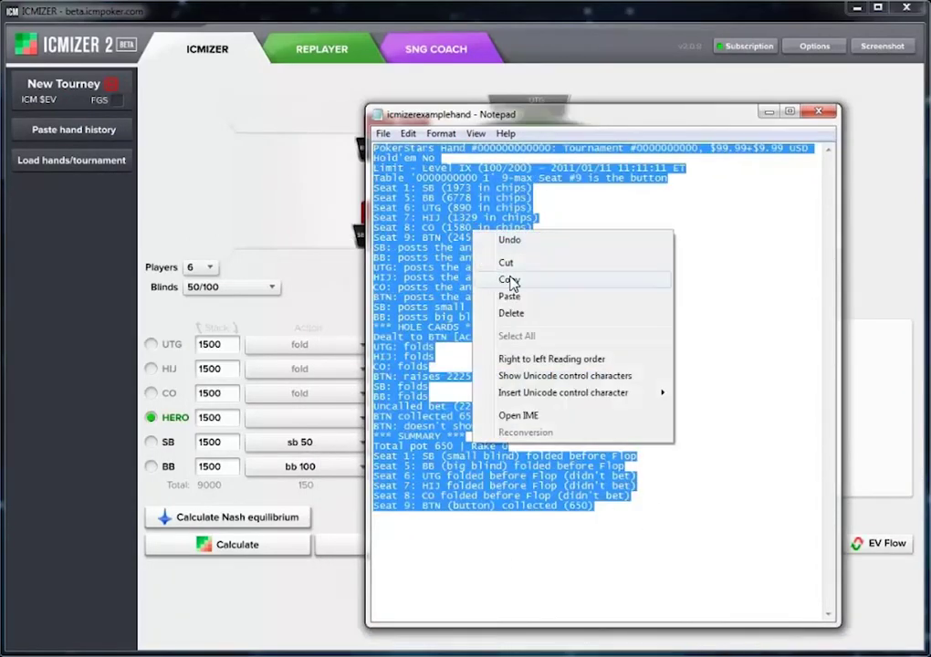
{"action": "left_click", "coordinate": [510, 282]}
{"action": "left_click", "coordinate": [85, 133]}
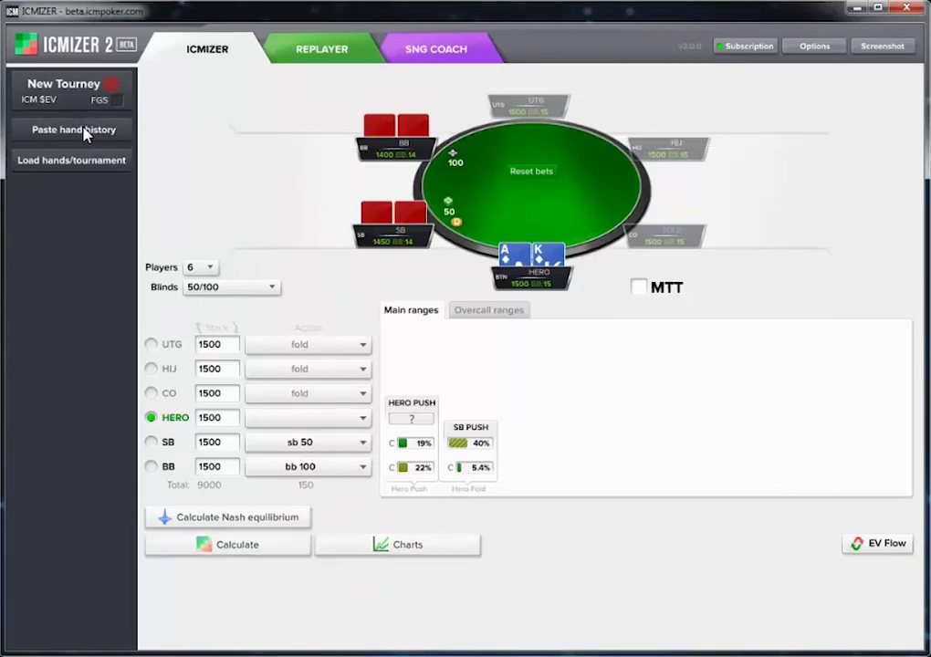
{"action": "left_click", "coordinate": [85, 133]}
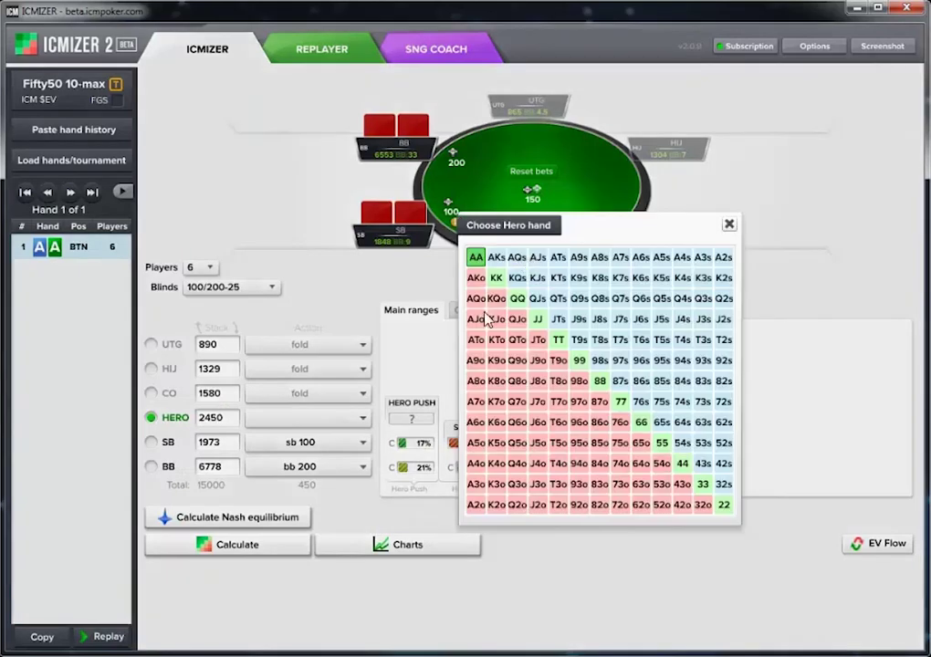
- Change the hero's hand to T8o and set it back to AA
{"action": "left_click", "coordinate": [545, 262]}
{"action": "left_click", "coordinate": [559, 381]}
{"action": "left_click", "coordinate": [522, 274]}
{"action": "left_click", "coordinate": [480, 258]}
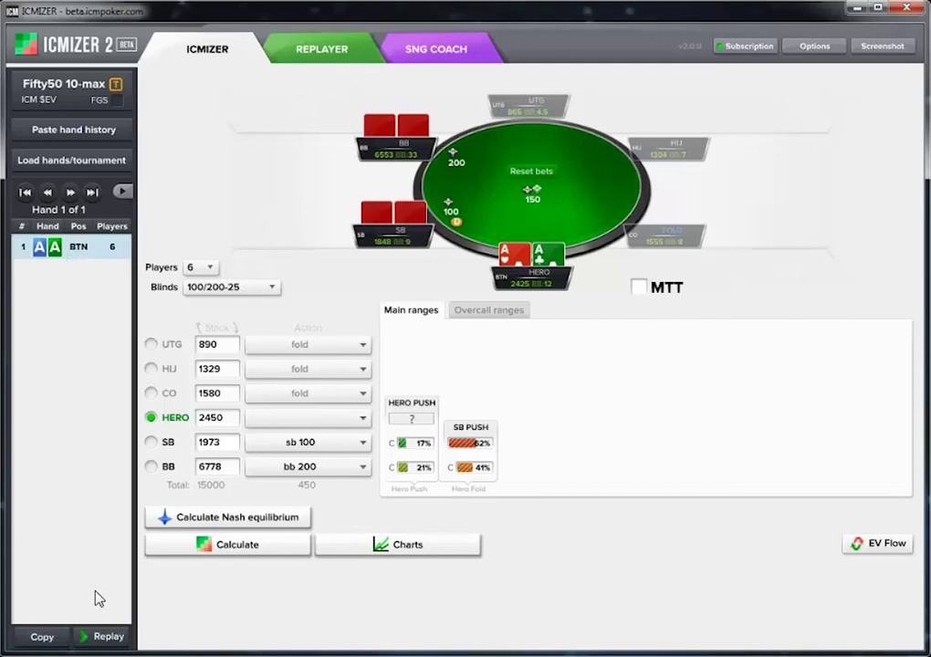
- View the loaded BTN hand in the Replayer and return to the ICMIZER calculator
{"action": "left_click", "coordinate": [108, 637]}
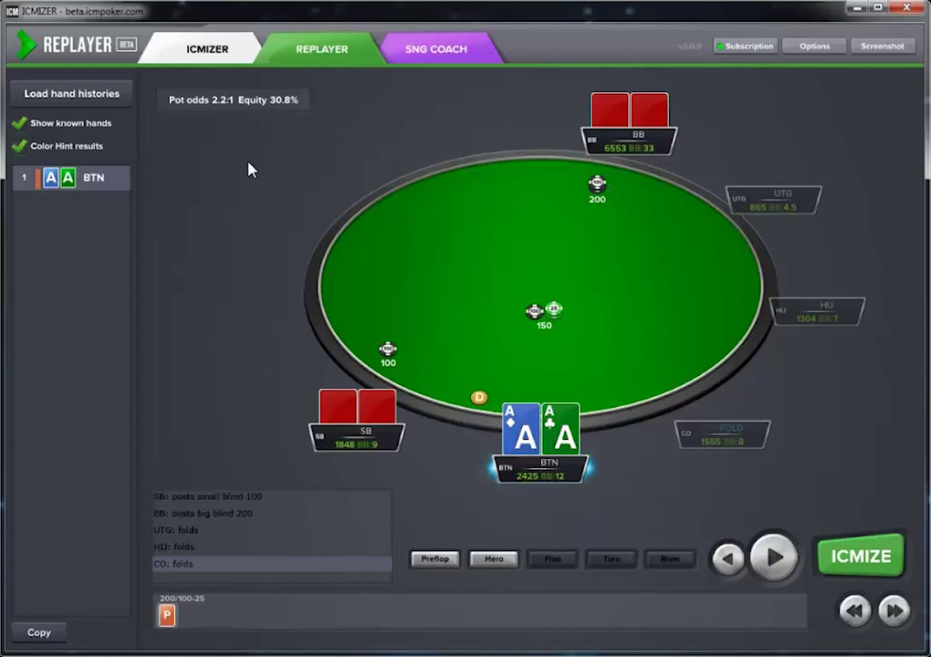
{"action": "left_click", "coordinate": [173, 44]}
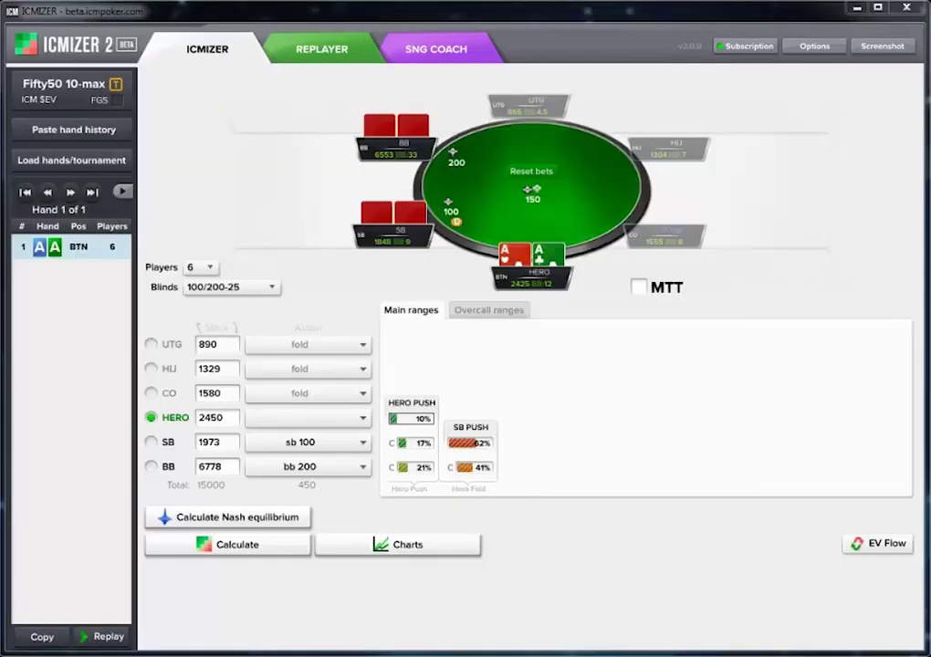